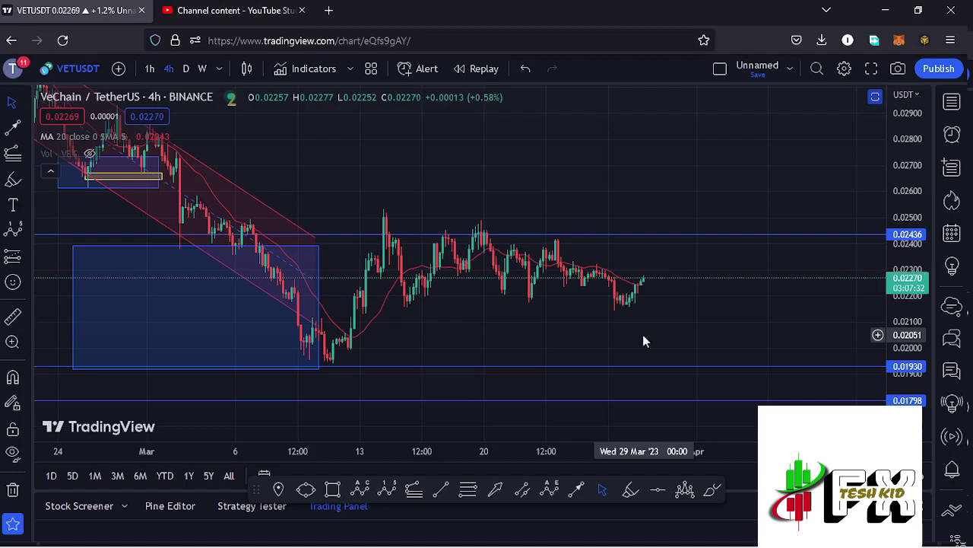
# Draw three chained yellow arrows from the last candle: up to 0.0252, down to 0.02436, up toward 0.0279
pyautogui.click(574, 491)
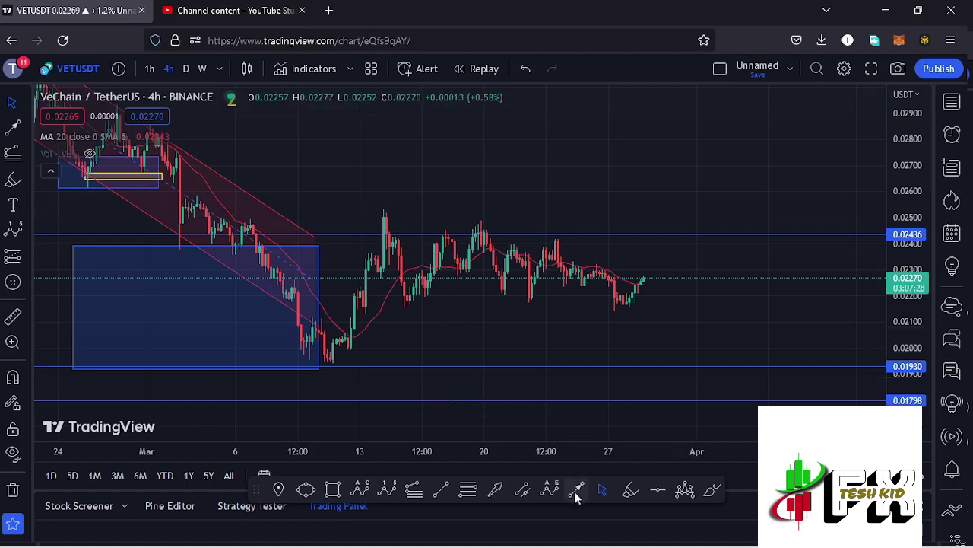
pyautogui.click(636, 286)
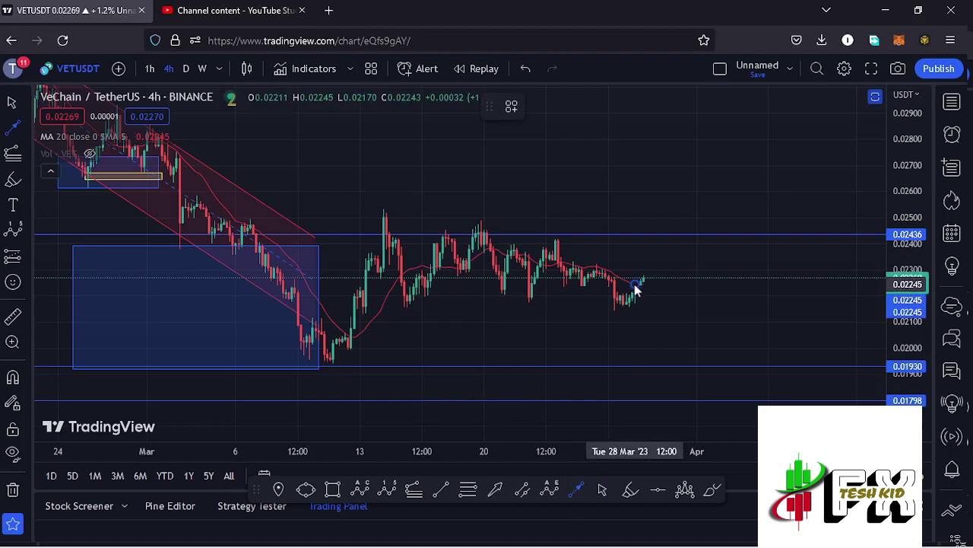
pyautogui.click(642, 217)
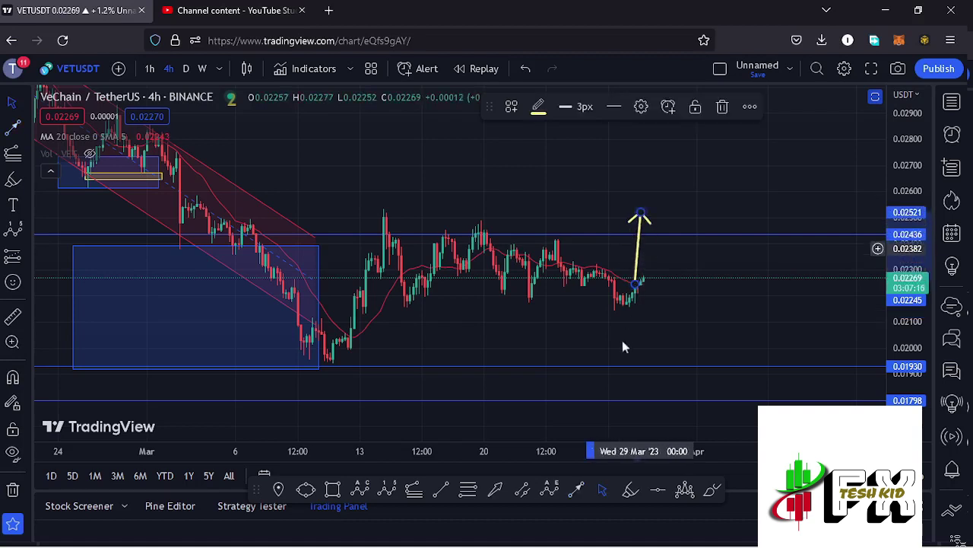
pyautogui.click(578, 488)
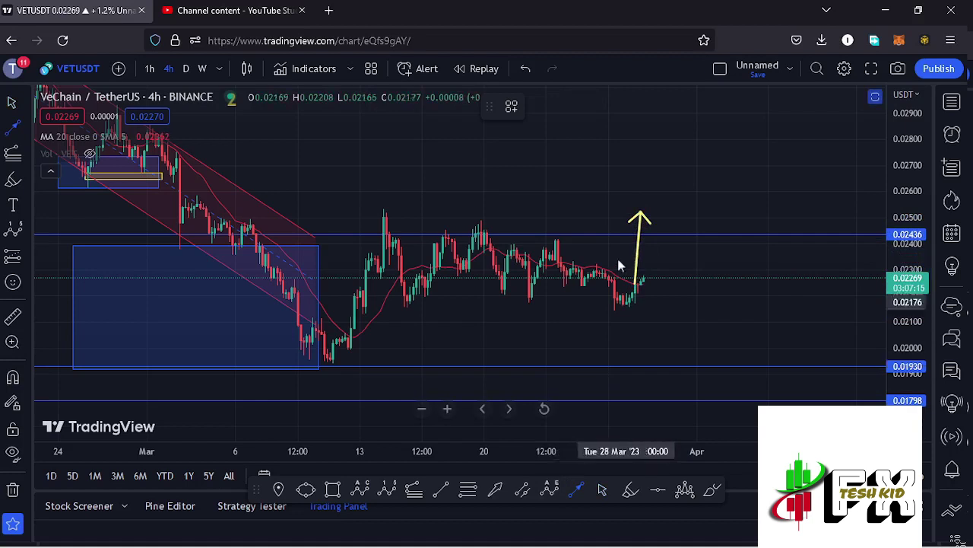
pyautogui.click(641, 211)
pyautogui.click(667, 233)
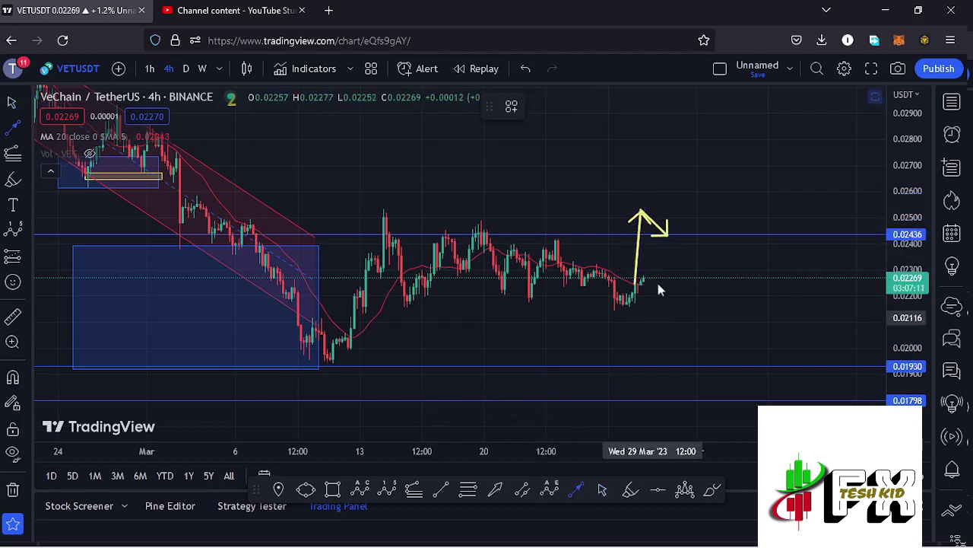
pyautogui.click(666, 232)
pyautogui.click(714, 144)
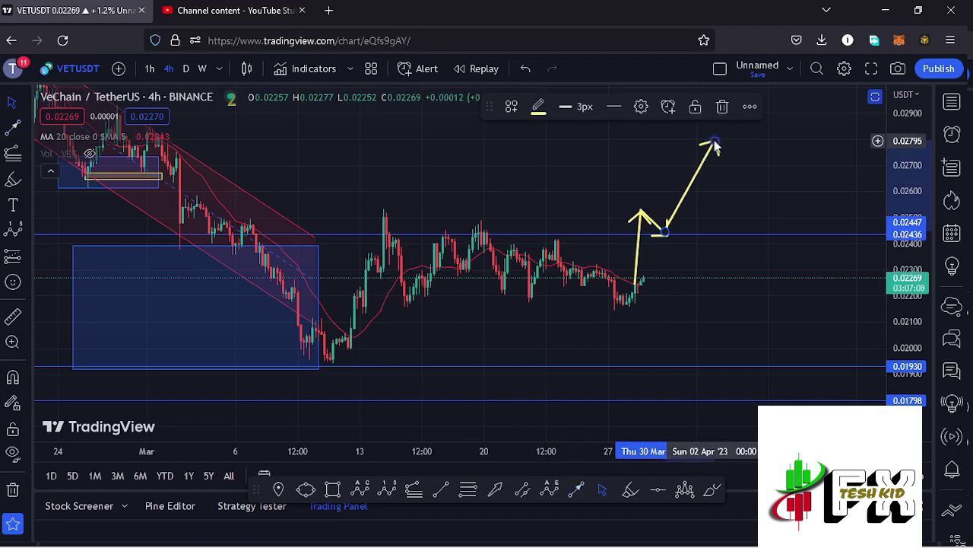
pyautogui.scroll(-2, 495, 329)
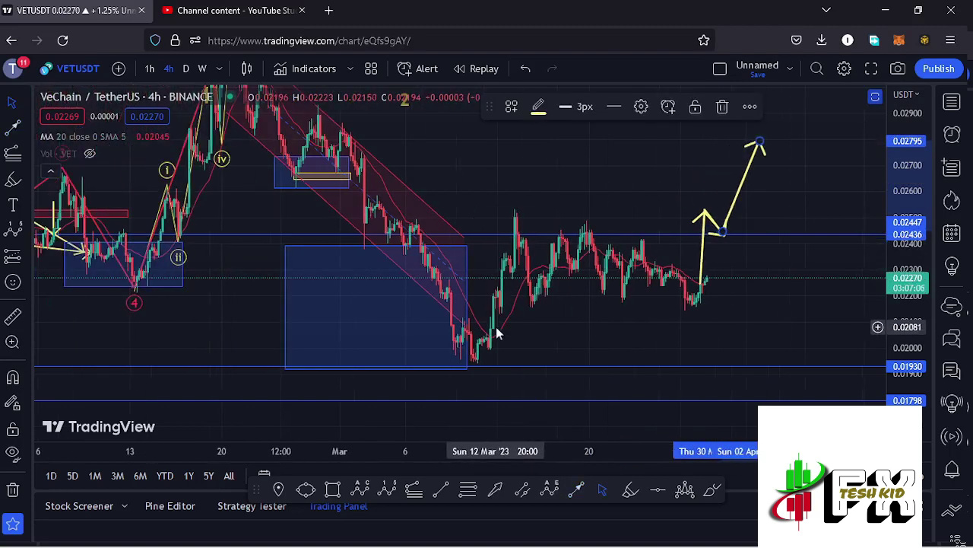
# Zoom out and compress the price scale to show the waves back to early 2023, including label 3
pyautogui.scroll(-2, 526, 343)
pyautogui.moveTo(916, 186); pyautogui.dragTo(911, 215)
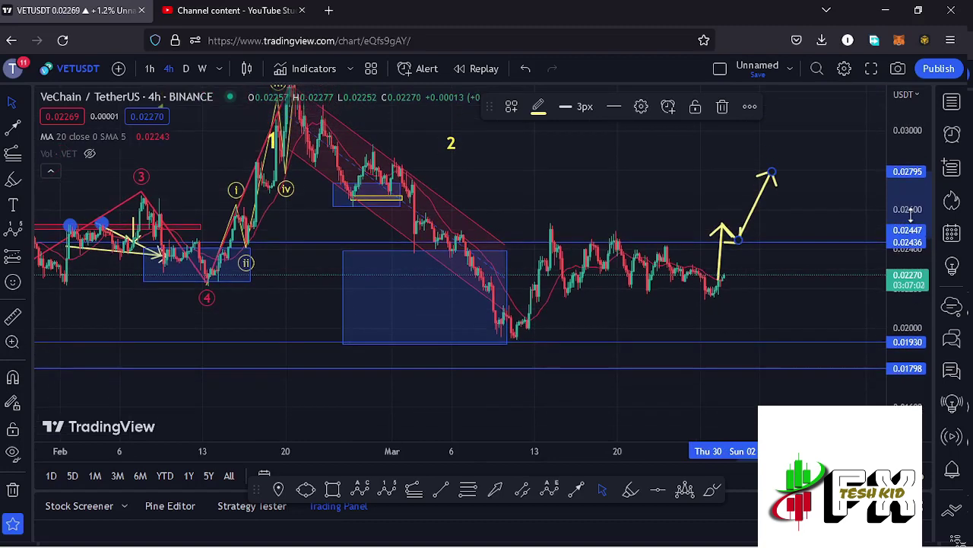
pyautogui.moveTo(460, 146); pyautogui.dragTo(473, 169)
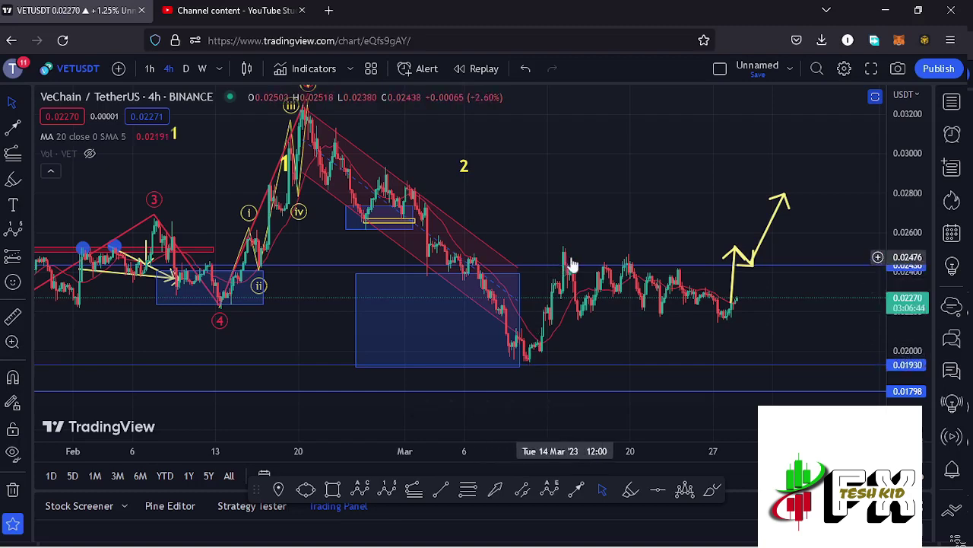
pyautogui.scroll(-2, 610, 247)
pyautogui.moveTo(907, 180); pyautogui.dragTo(908, 221)
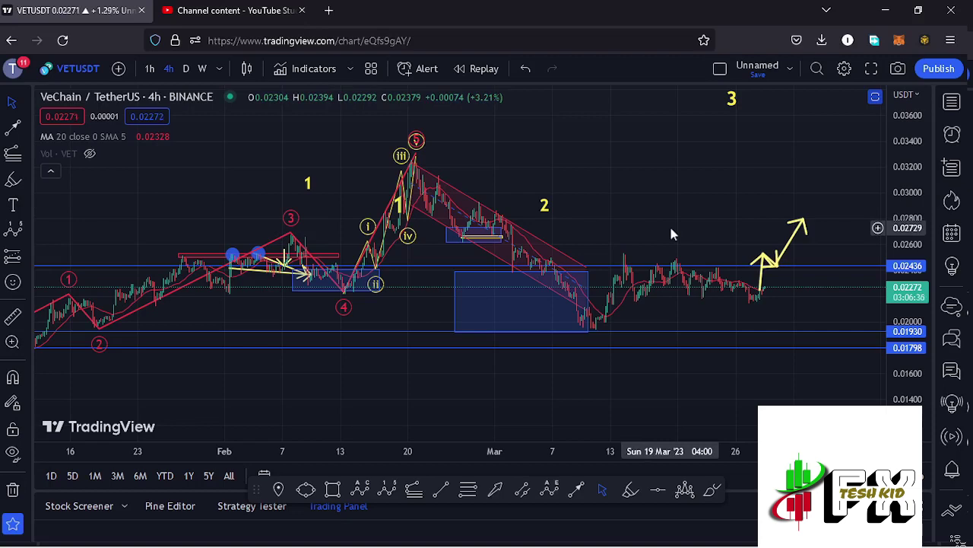
pyautogui.scroll(-1, 677, 228)
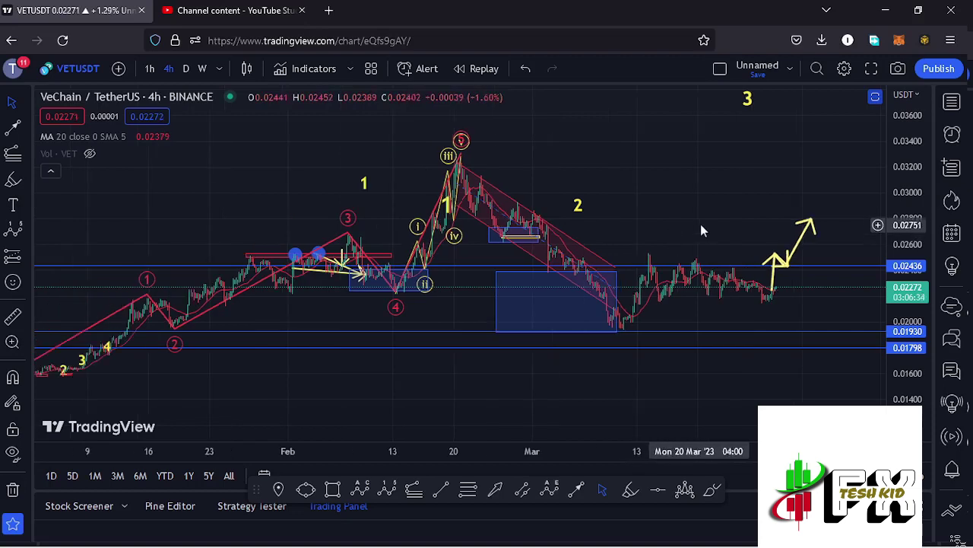
pyautogui.scroll(-1, 707, 224)
pyautogui.moveTo(739, 188); pyautogui.dragTo(695, 228)
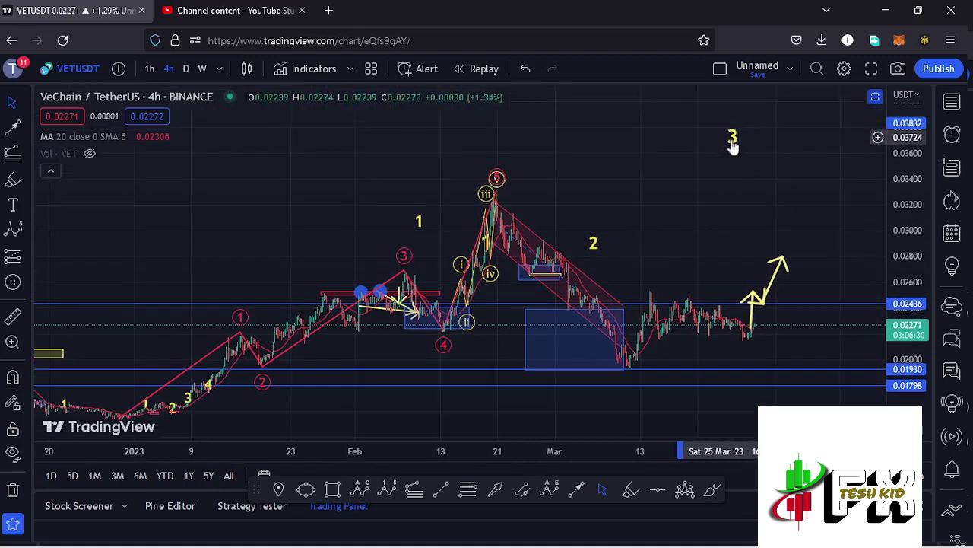
# Lower the yellow 3 label slightly and re-place the yellow 1 label above the first rally
pyautogui.moveTo(732, 141); pyautogui.dragTo(732, 156)
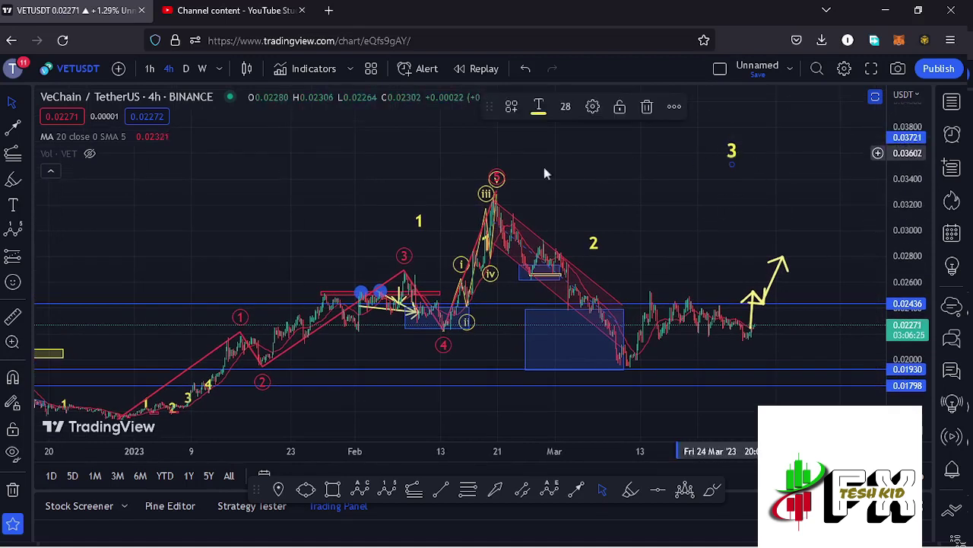
pyautogui.click(419, 223)
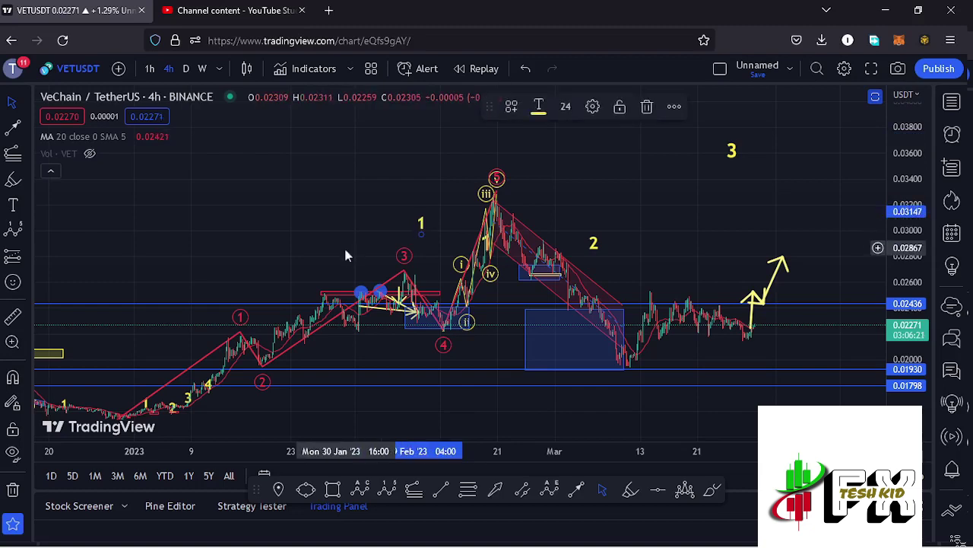
pyautogui.moveTo(354, 248); pyautogui.dragTo(366, 218)
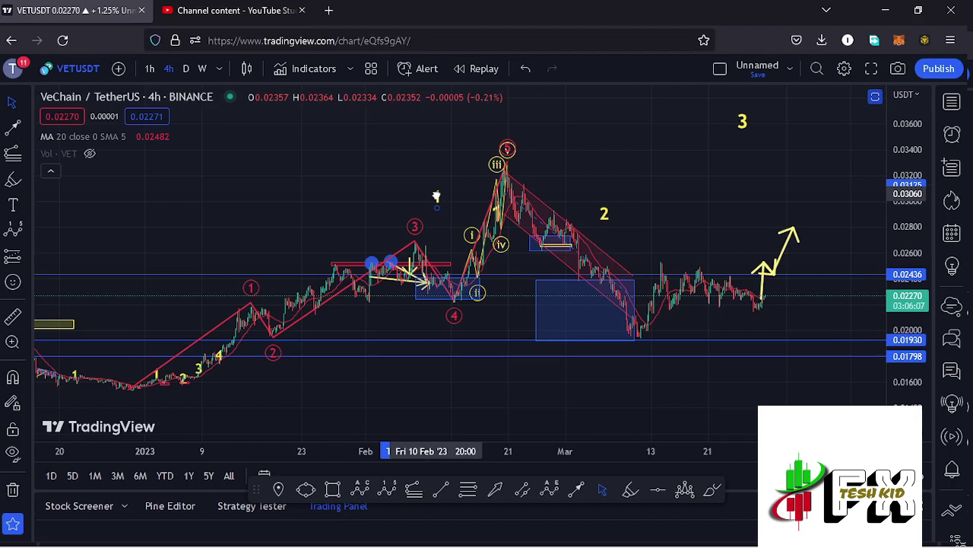
pyautogui.click(437, 197)
pyautogui.write('1')
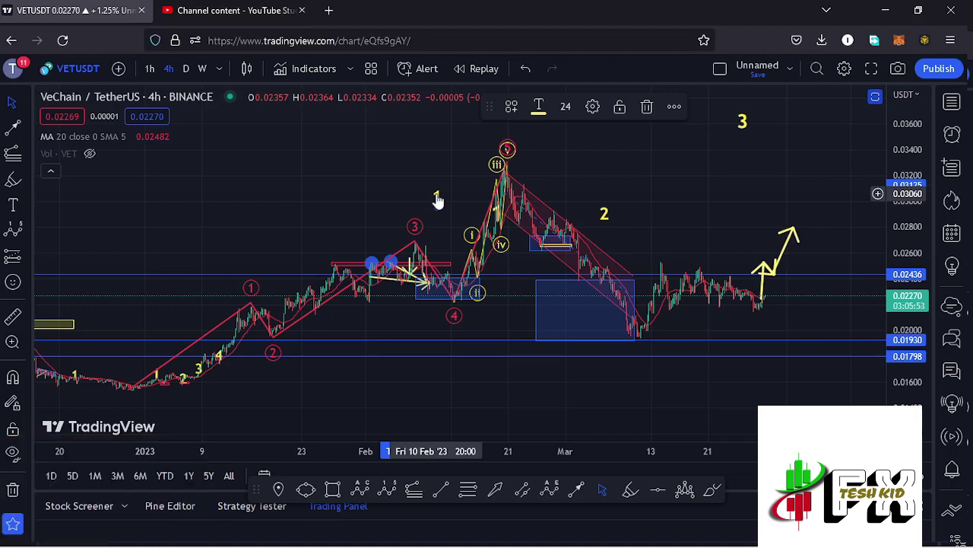
# Draw a trend-based Fib extension from the Dec 30 low via the Feb 20 peak to the March low, showing 1.618
pyautogui.click(414, 490)
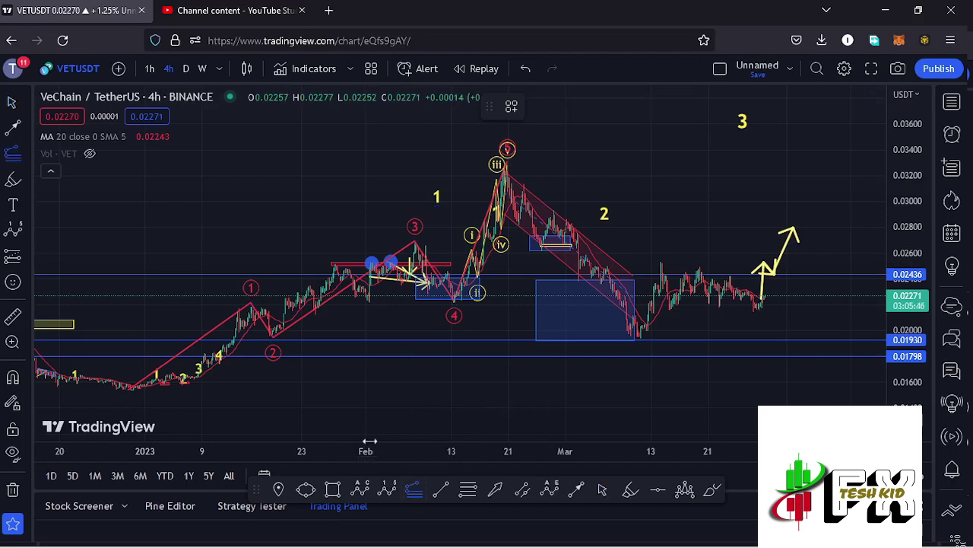
pyautogui.click(131, 389)
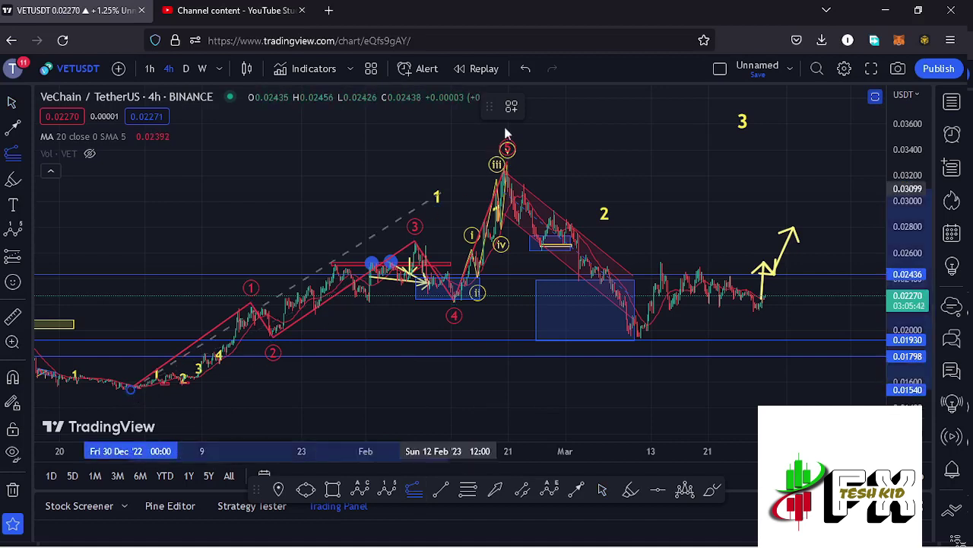
pyautogui.click(507, 164)
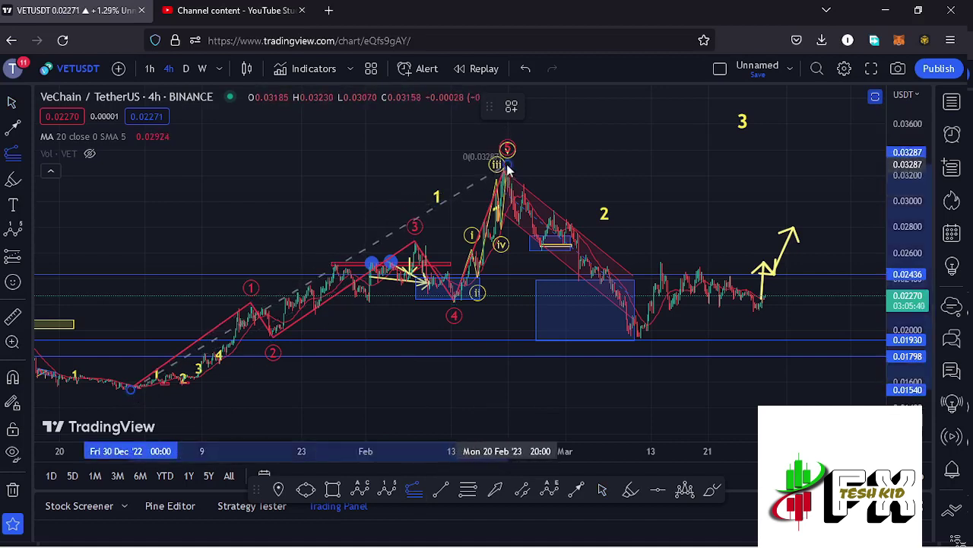
pyautogui.click(844, 340)
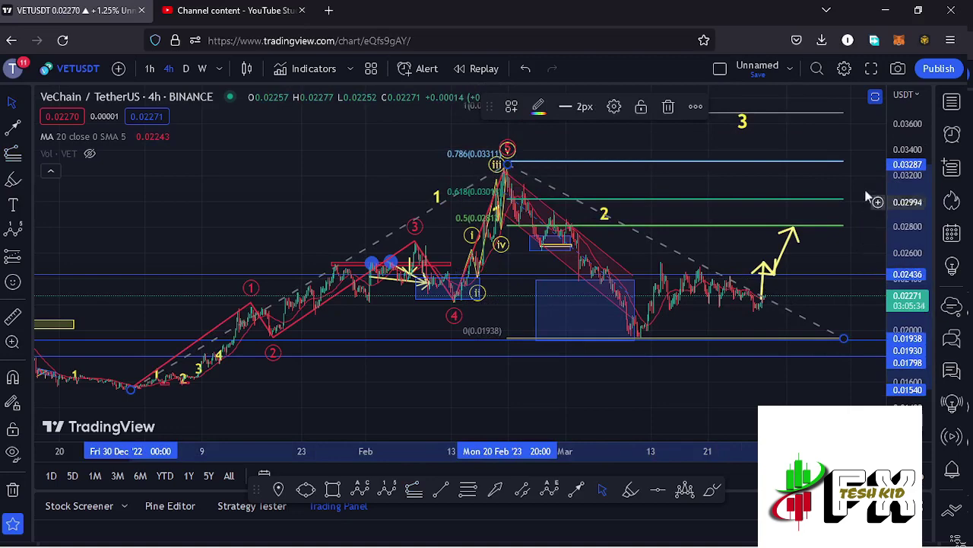
pyautogui.moveTo(842, 252); pyautogui.dragTo(761, 348)
pyautogui.moveTo(908, 199); pyautogui.dragTo(908, 211)
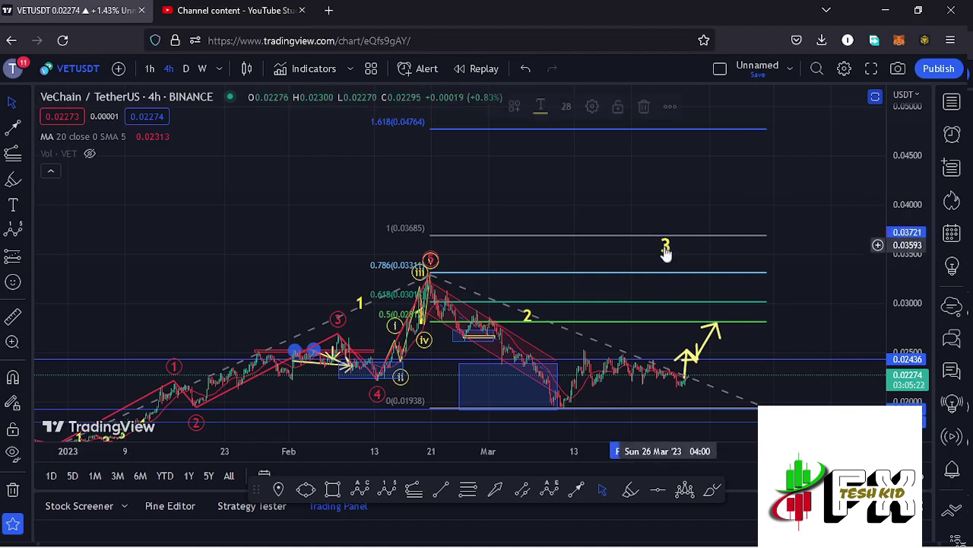
# Move label 3 below the 1 level and draw an Elliott impulse wave from the March low to near 0.0477
pyautogui.moveTo(667, 245); pyautogui.dragTo(638, 253)
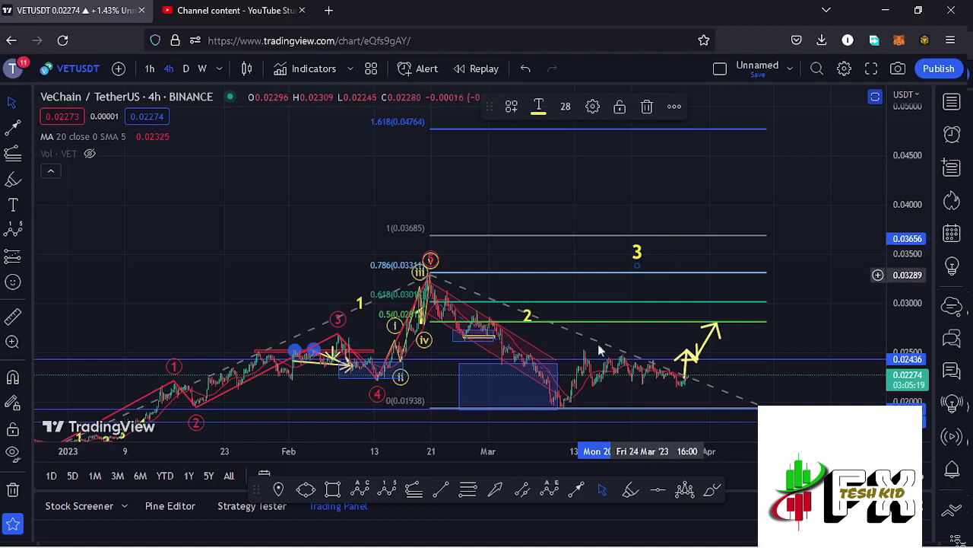
pyautogui.click(387, 488)
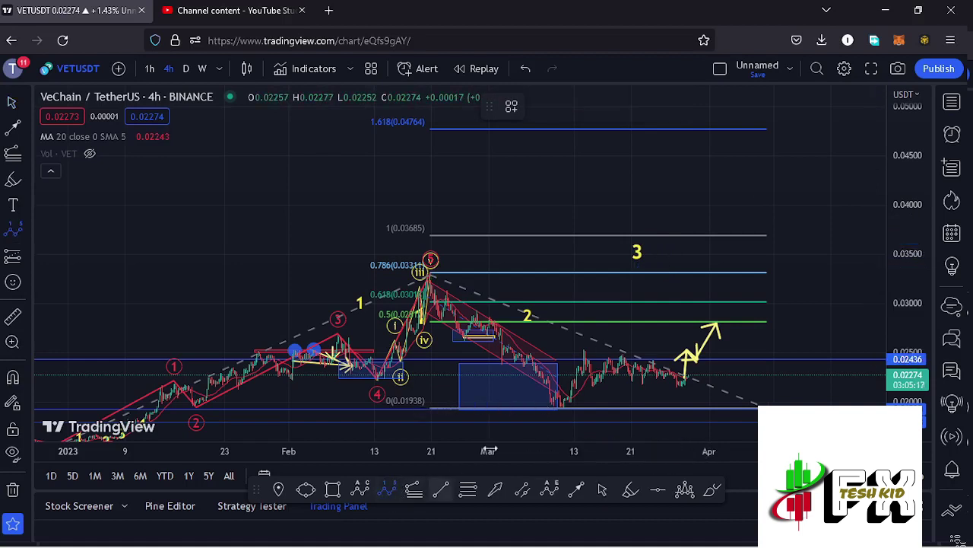
pyautogui.click(561, 404)
pyautogui.click(595, 290)
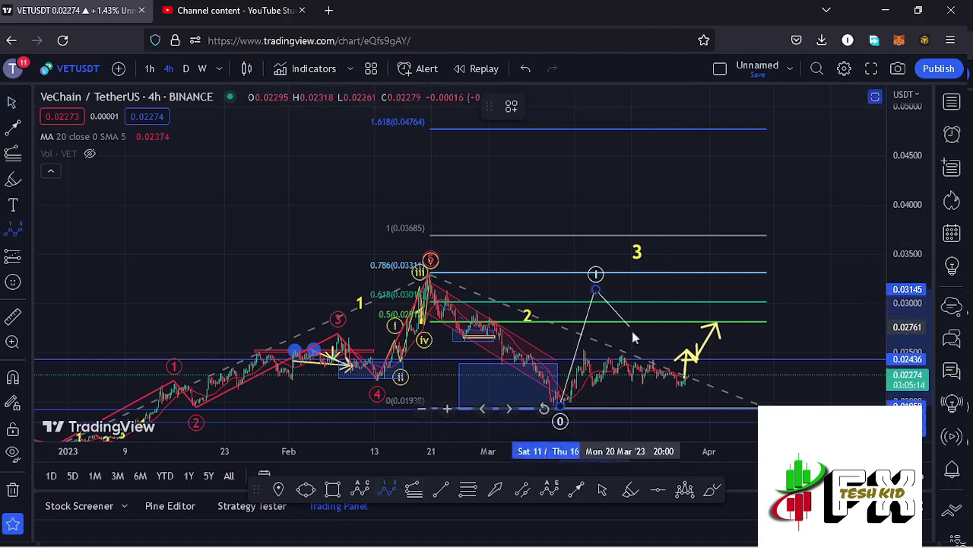
pyautogui.click(632, 331)
pyautogui.click(678, 204)
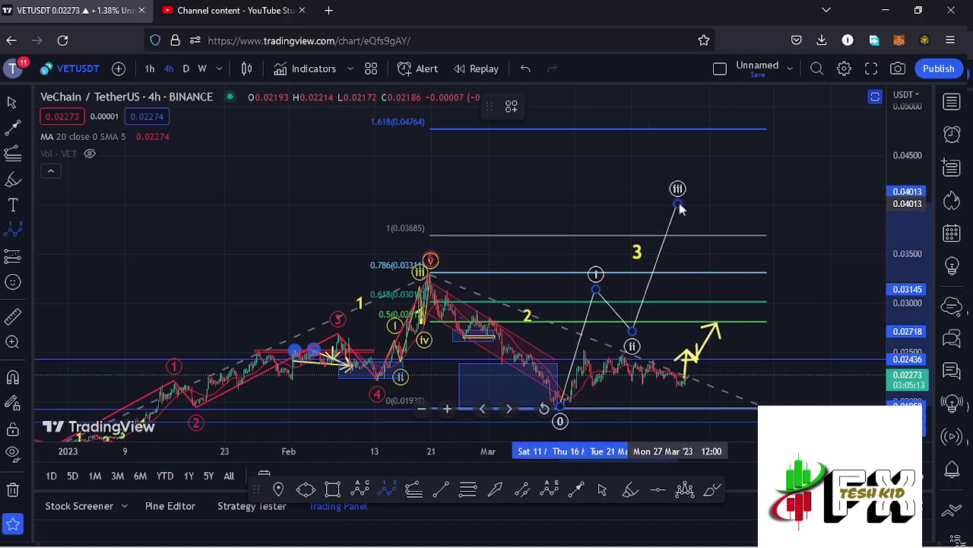
pyautogui.click(704, 238)
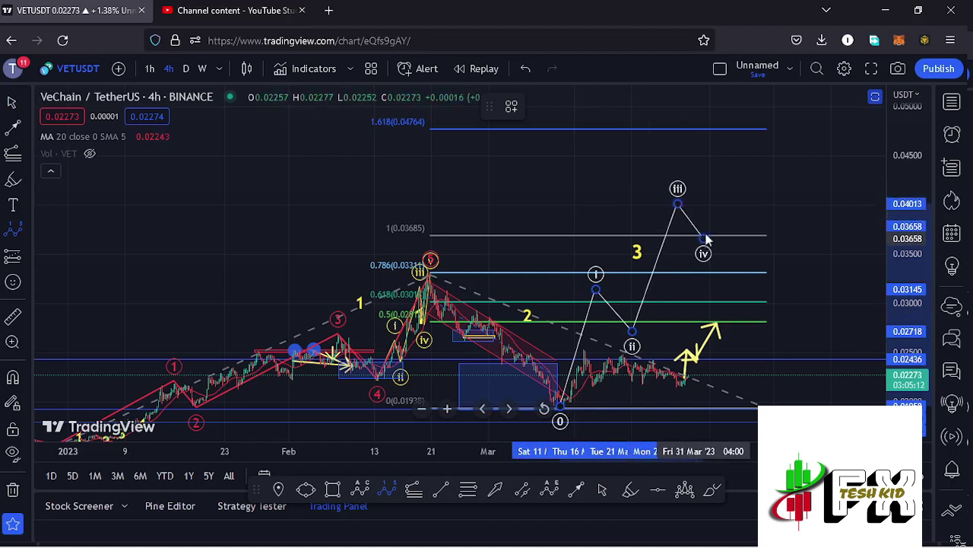
pyautogui.click(751, 133)
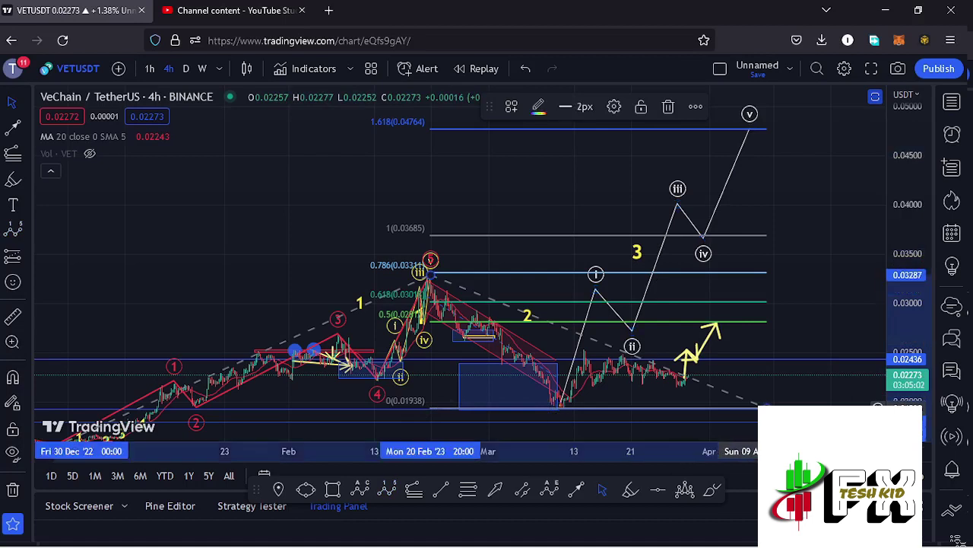
# Delete the Fibonacci drawing, raise the yellow 3 label, and delete the projected i–v wave
pyautogui.click(667, 108)
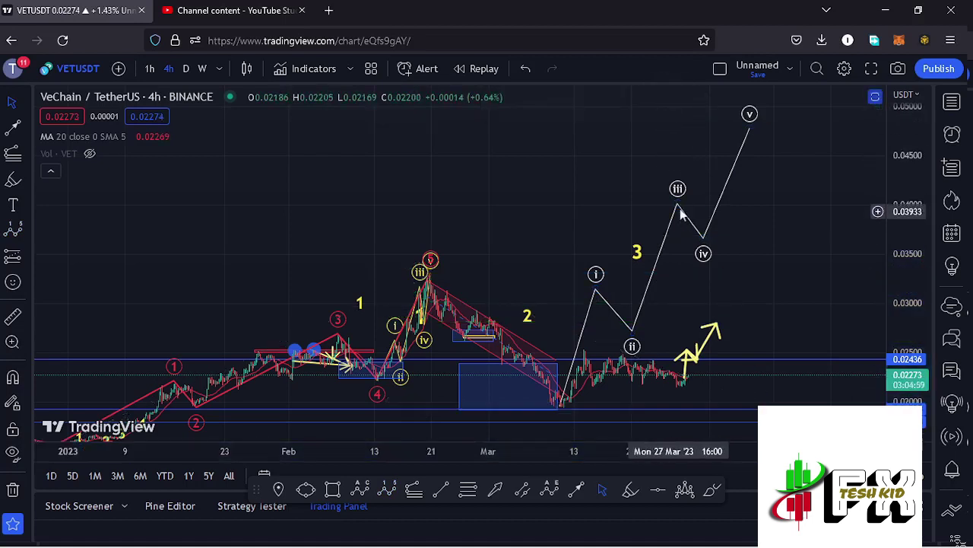
pyautogui.click(637, 252)
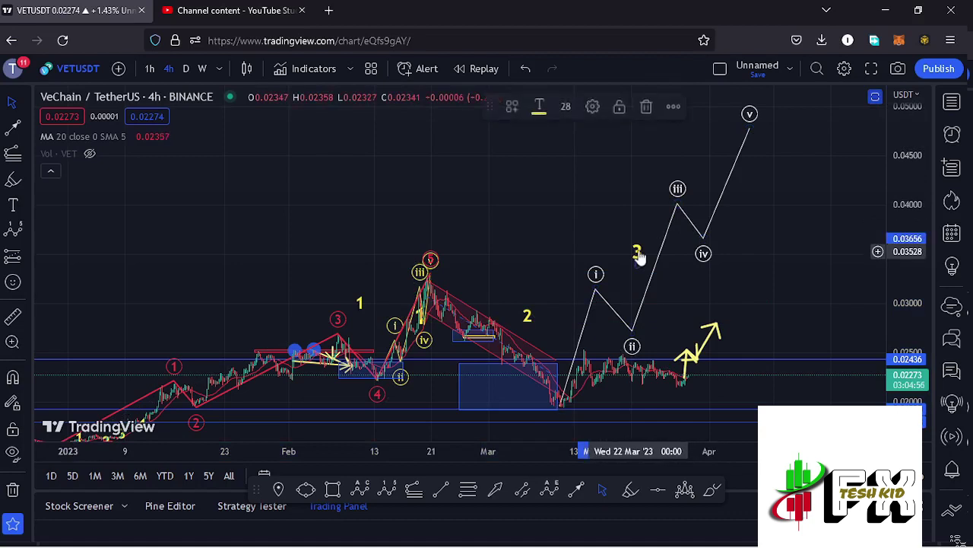
pyautogui.moveTo(637, 252); pyautogui.dragTo(637, 237)
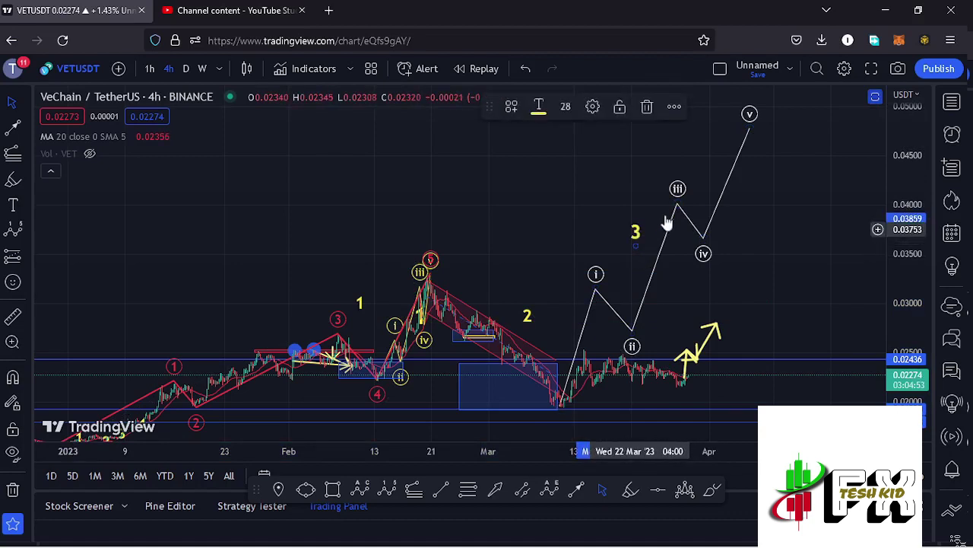
pyautogui.click(668, 228)
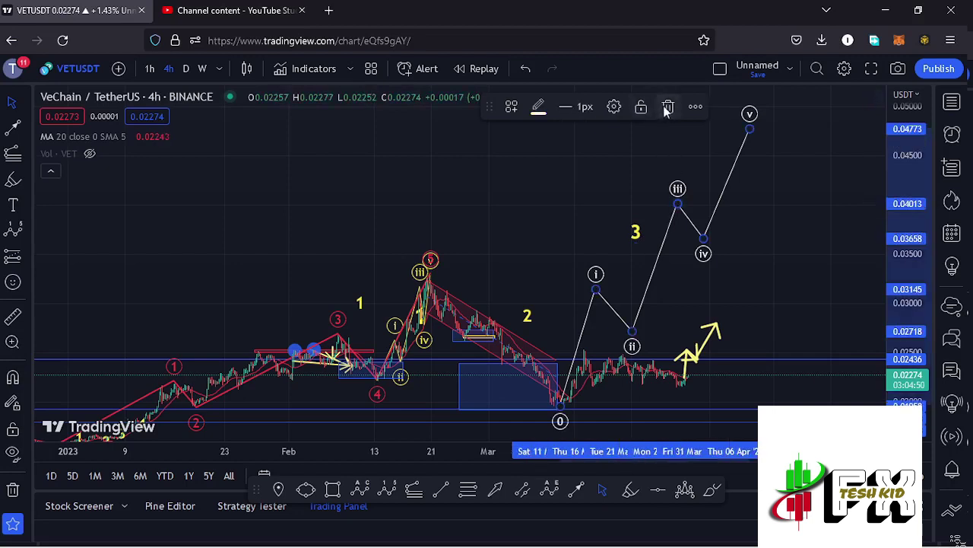
pyautogui.click(667, 107)
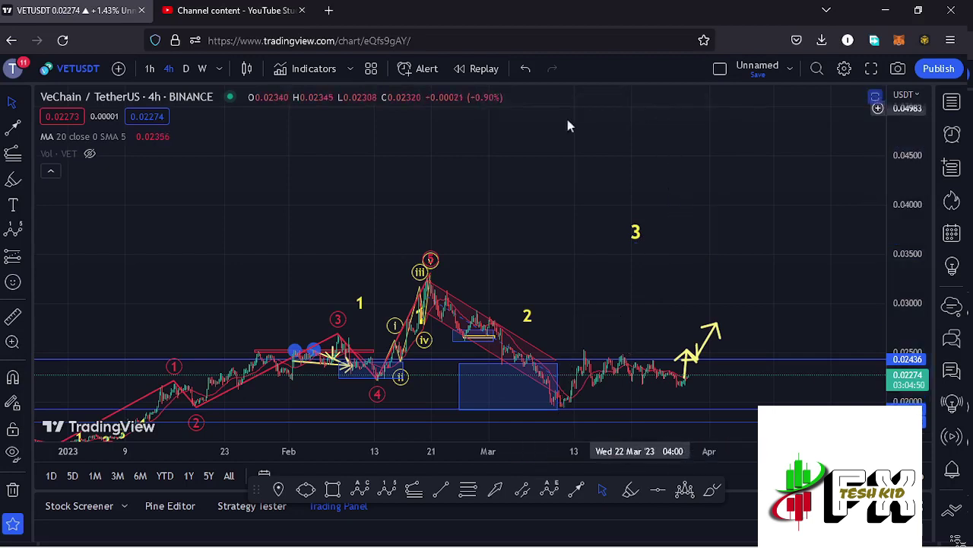
# Switch VETUSDT to the 1h timeframe and frame the March 3–20 stretch
pyautogui.click(155, 72)
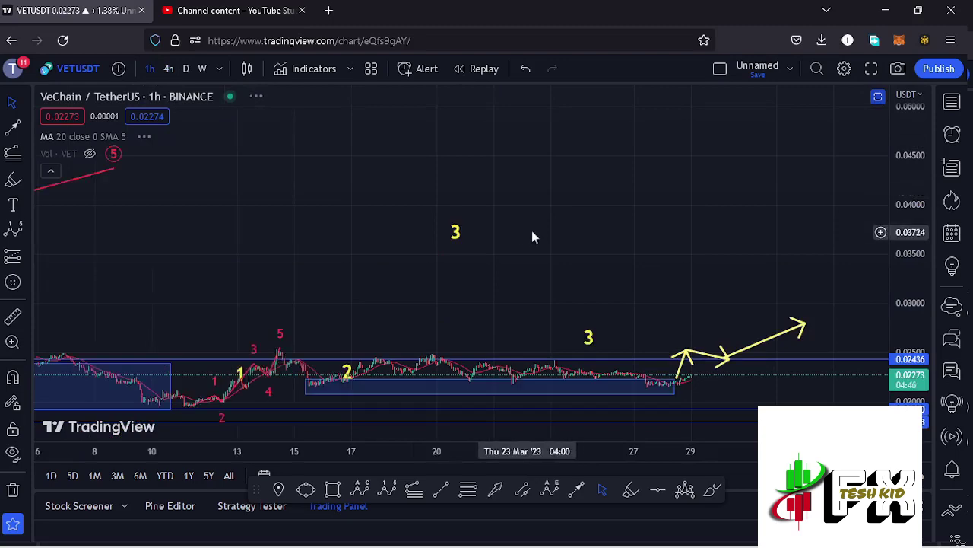
pyautogui.moveTo(549, 270); pyautogui.dragTo(619, 185)
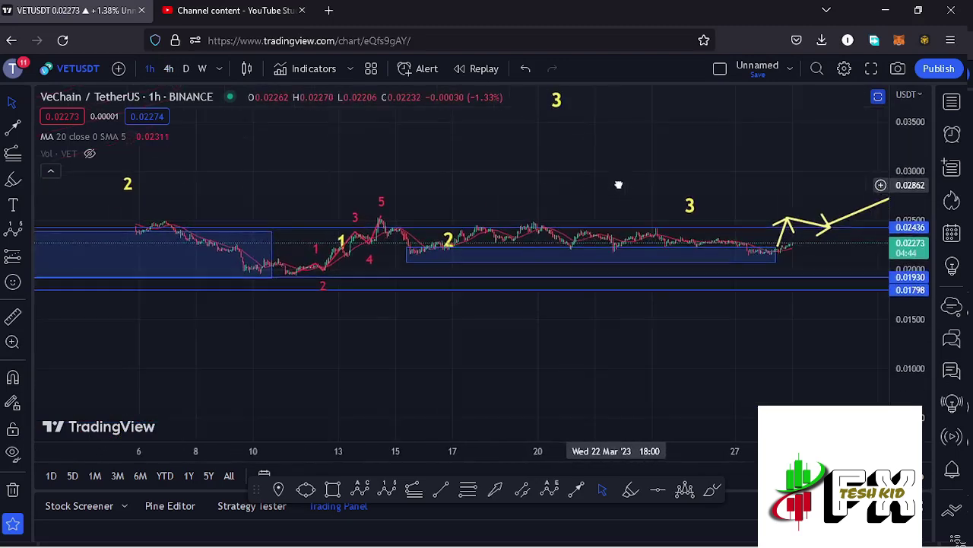
pyautogui.moveTo(909, 251); pyautogui.dragTo(919, 220)
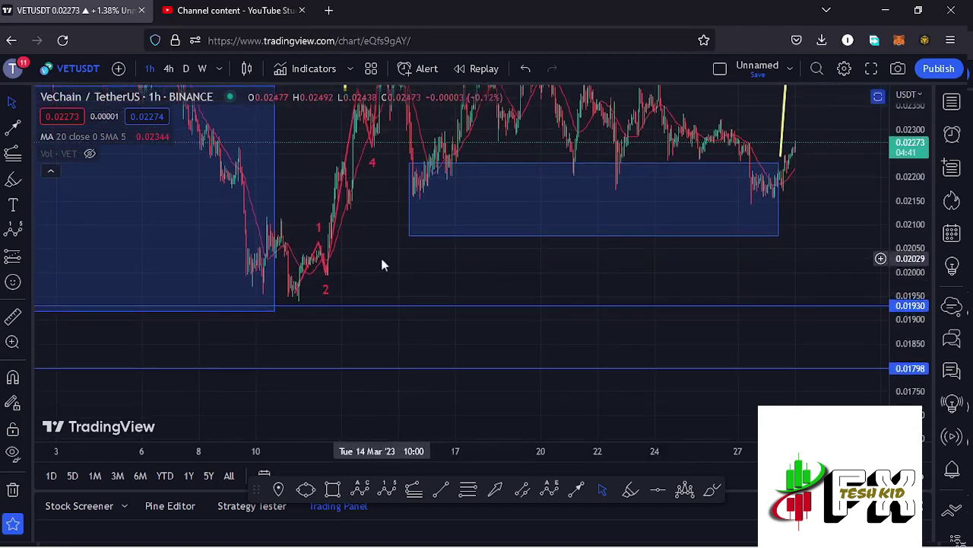
pyautogui.moveTo(382, 263); pyautogui.dragTo(541, 361)
pyautogui.scroll(2, 540, 362)
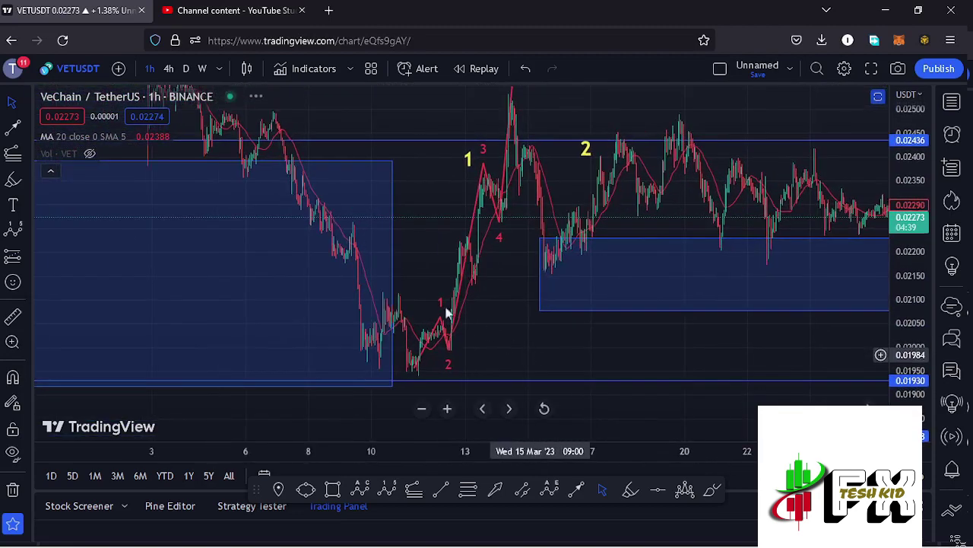
# Pull the left blue zone box's right edge back to March 10 and fit the waves in view
pyautogui.click(344, 271)
pyautogui.moveTo(344, 271); pyautogui.dragTo(325, 271)
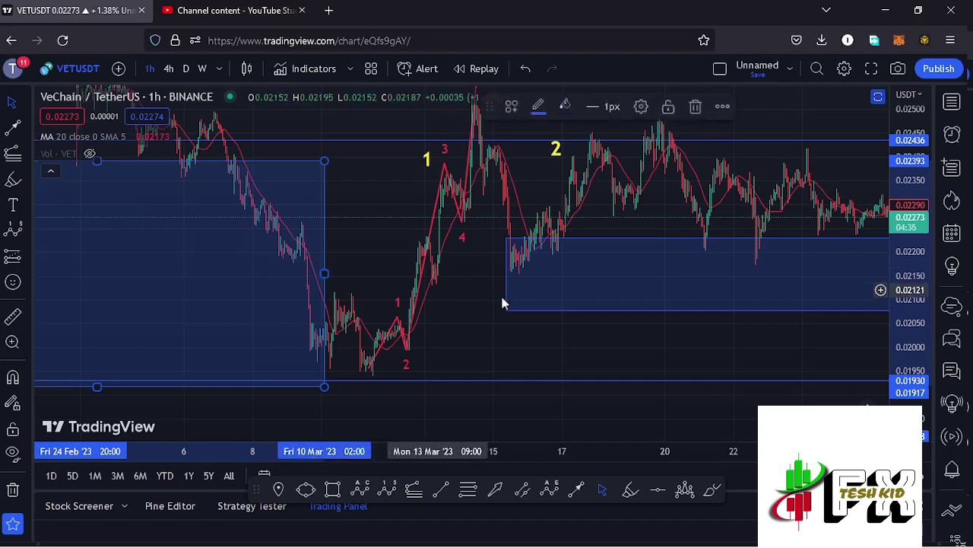
pyautogui.moveTo(489, 304); pyautogui.dragTo(449, 345)
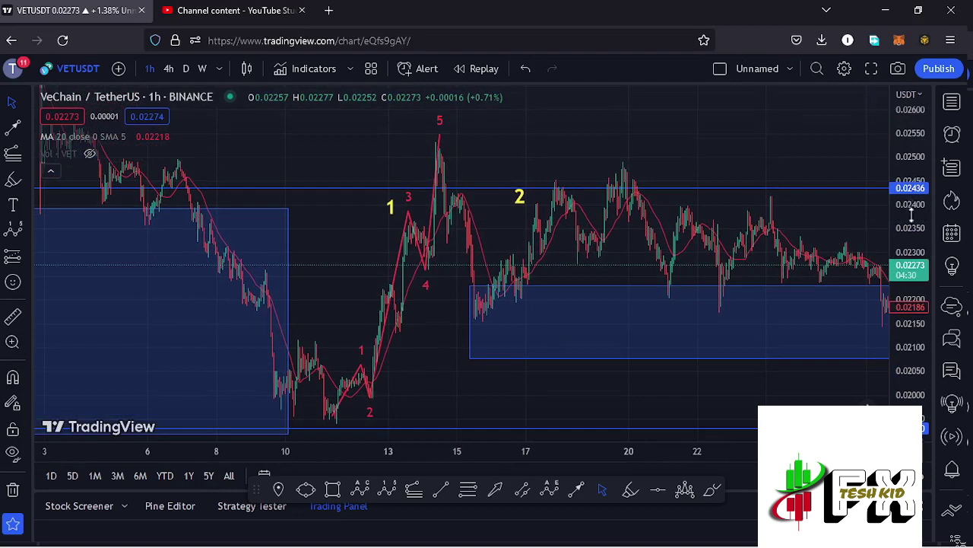
pyautogui.moveTo(903, 206); pyautogui.dragTo(905, 251)
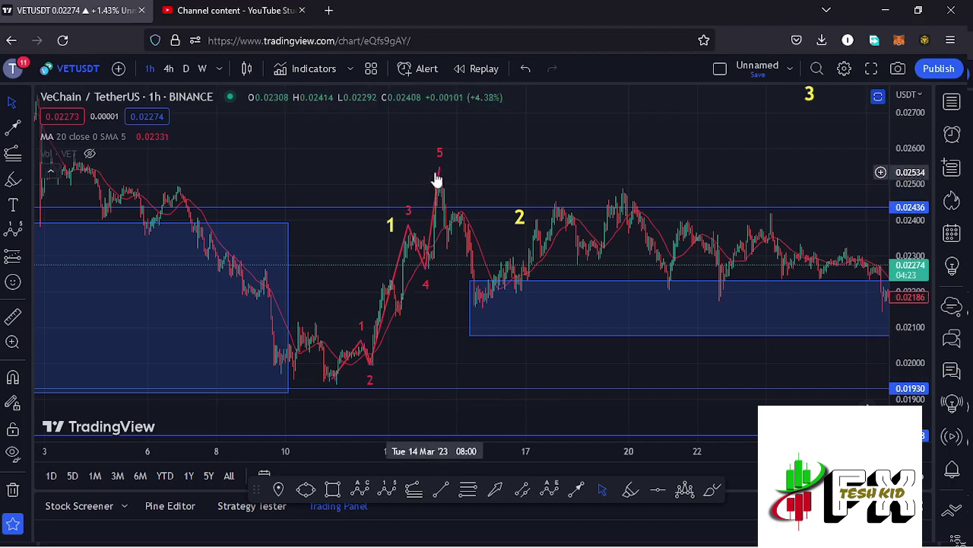
# Select the yellow 1 label and nudge the yellow 2 label slightly down-left beside the red sub-waves
pyautogui.click(387, 222)
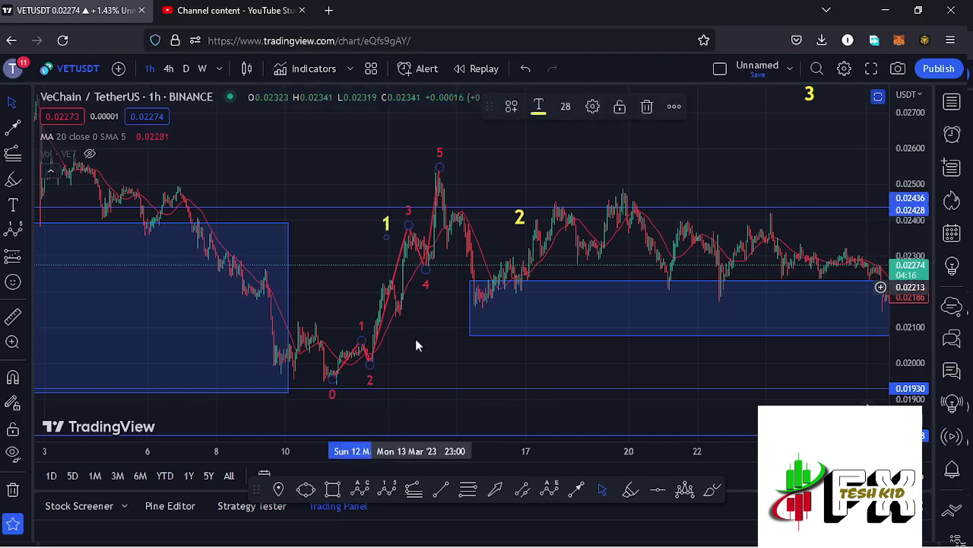
pyautogui.scroll(2, 416, 340)
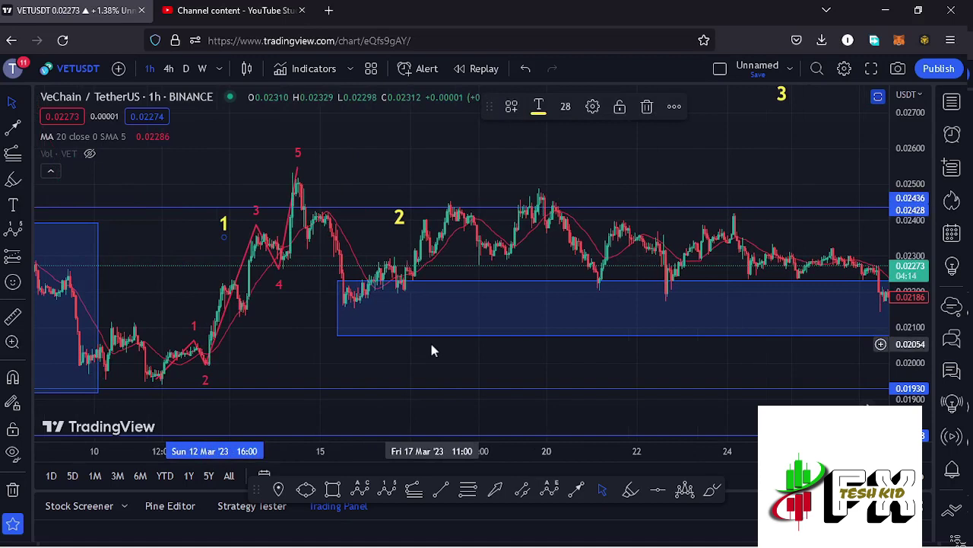
pyautogui.click(399, 221)
pyautogui.moveTo(399, 220); pyautogui.dragTo(395, 224)
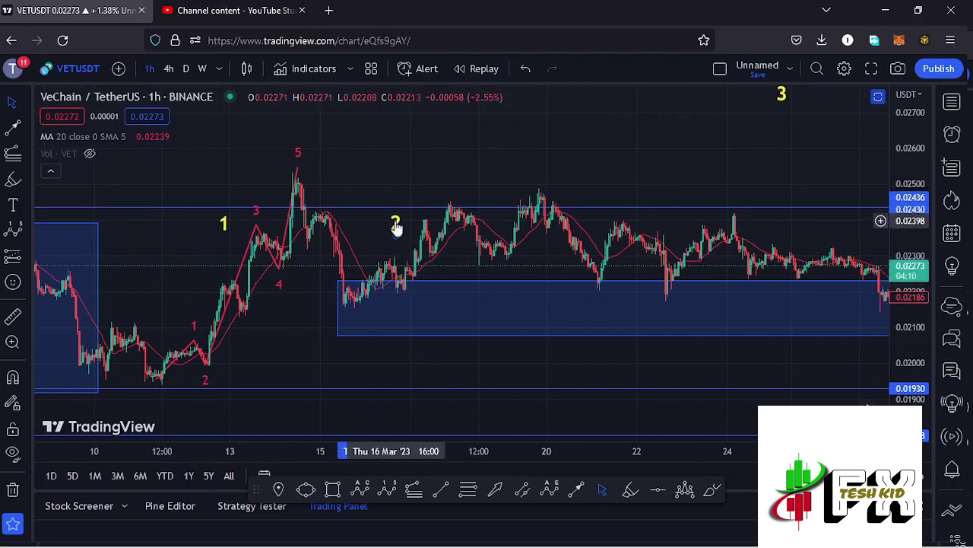
pyautogui.click(467, 491)
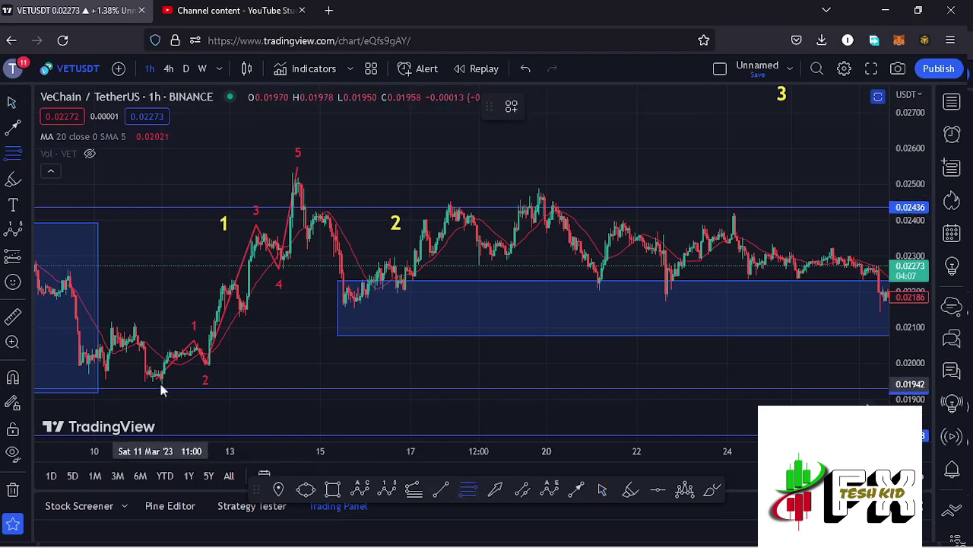
# Draw a Fibonacci retracement from the 0.01942 March 11 low to the 0.02532 wave 5 peak
pyautogui.moveTo(160, 383); pyautogui.dragTo(262, 382)
pyautogui.moveTo(609, 310)
pyautogui.mouseDown()
pyautogui.moveTo(806, 221)
pyautogui.moveTo(851, 163)
pyautogui.moveTo(865, 177)
pyautogui.mouseUp()
pyautogui.click(786, 219)
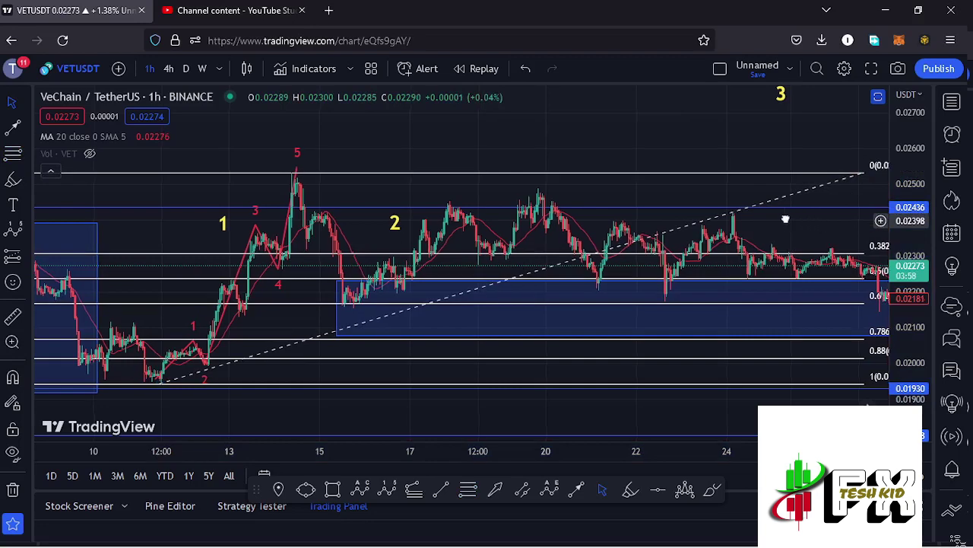
pyautogui.moveTo(785, 219); pyautogui.dragTo(673, 217)
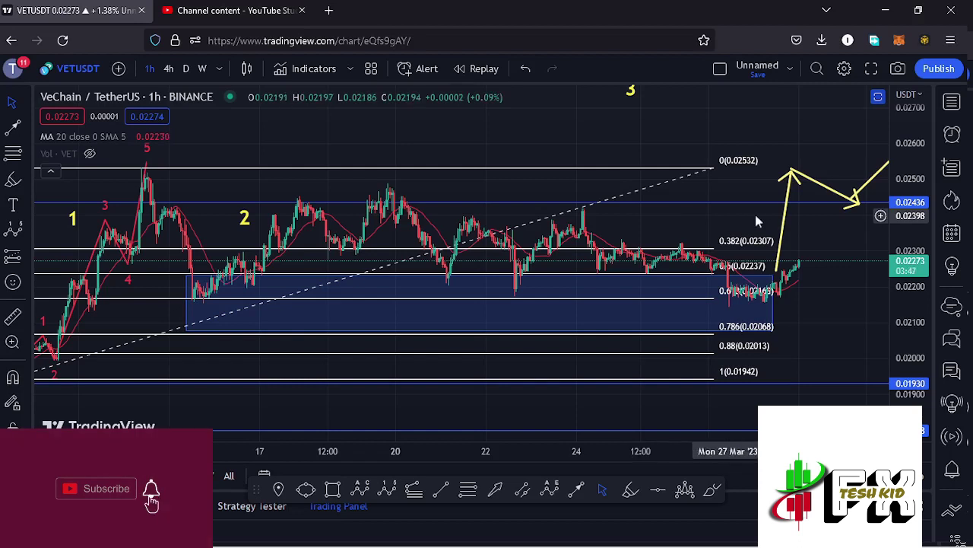
pyautogui.click(711, 164)
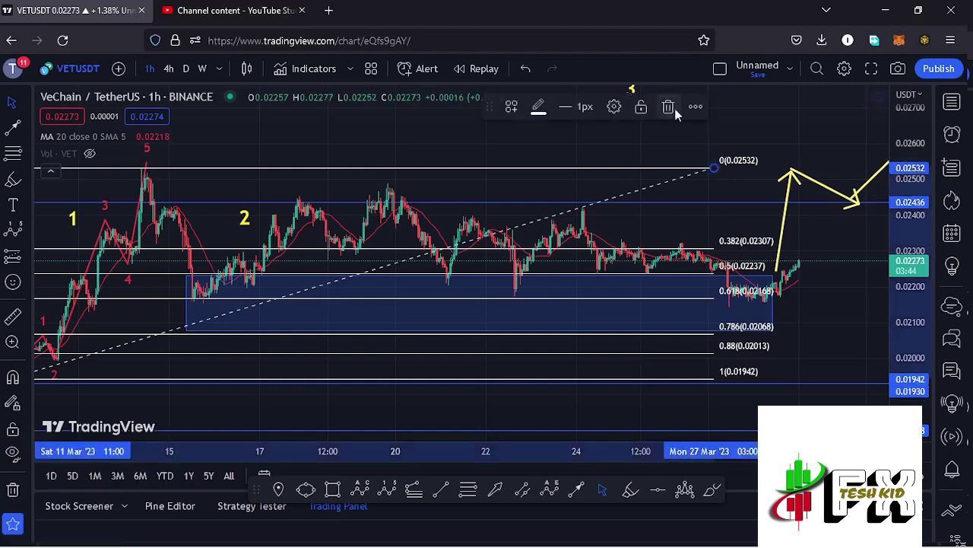
# Delete the Fibonacci retracement and shorten the blue demand box to end before the latest dip
pyautogui.click(673, 106)
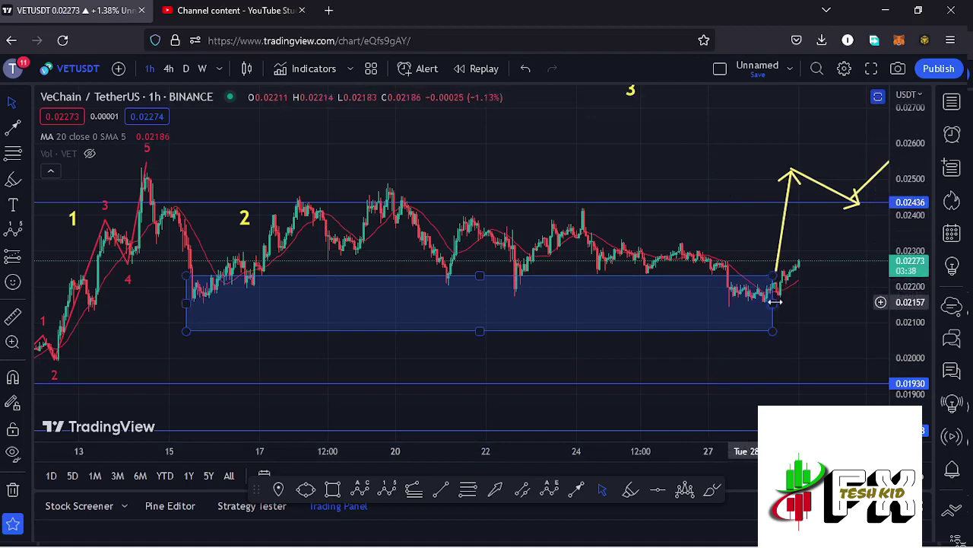
pyautogui.moveTo(774, 302); pyautogui.dragTo(705, 310)
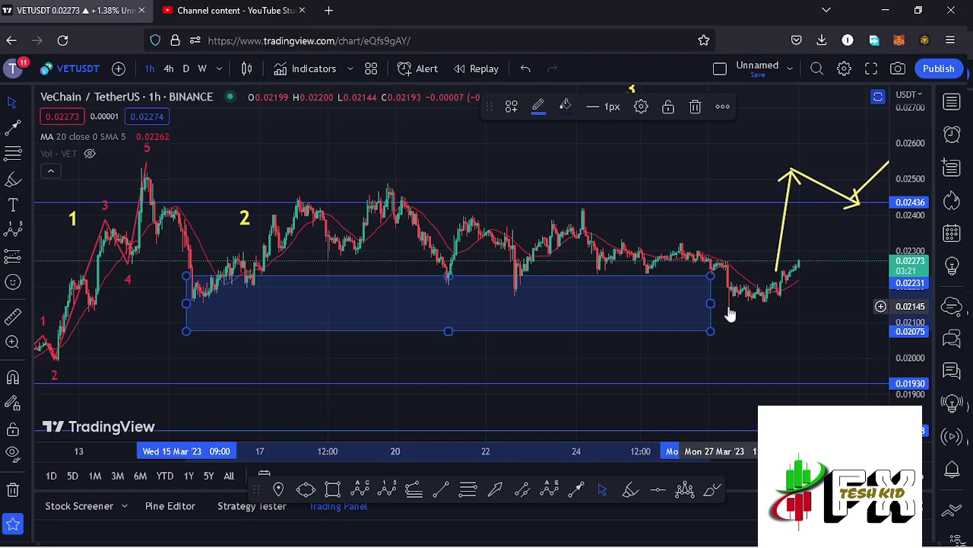
# Move the yellow 3 label above the projection arrows and measure the latest move from the recent low
pyautogui.moveTo(727, 148); pyautogui.dragTo(665, 238)
pyautogui.moveTo(570, 183); pyautogui.dragTo(600, 199)
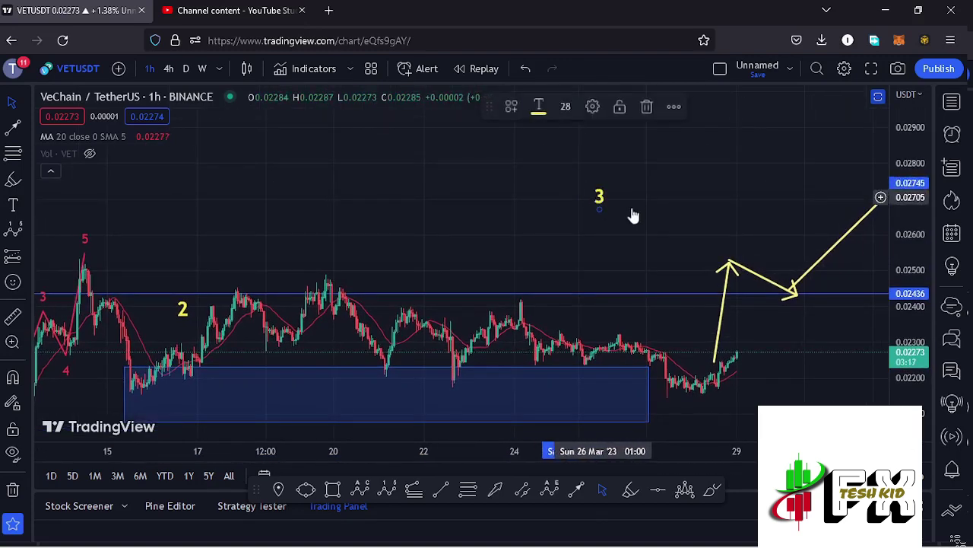
pyautogui.click(13, 315)
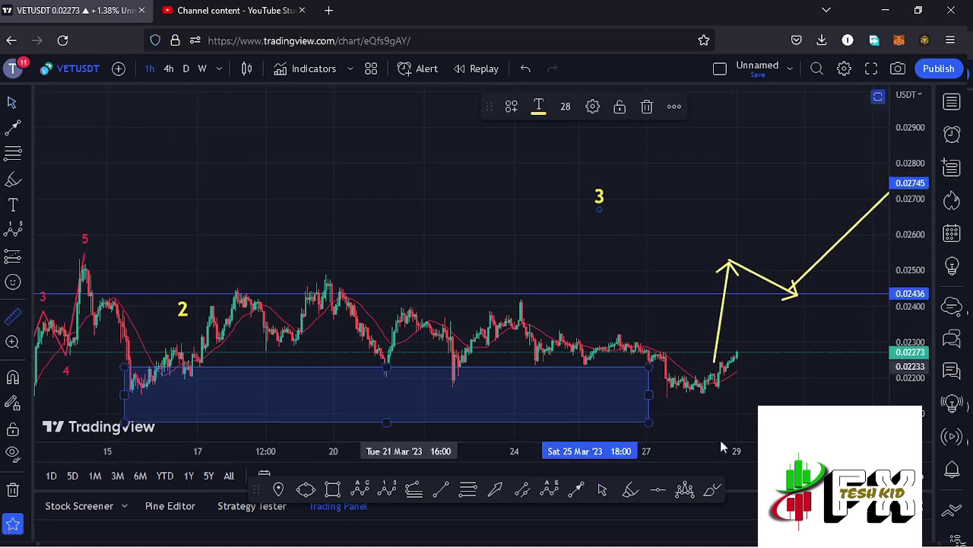
pyautogui.click(667, 398)
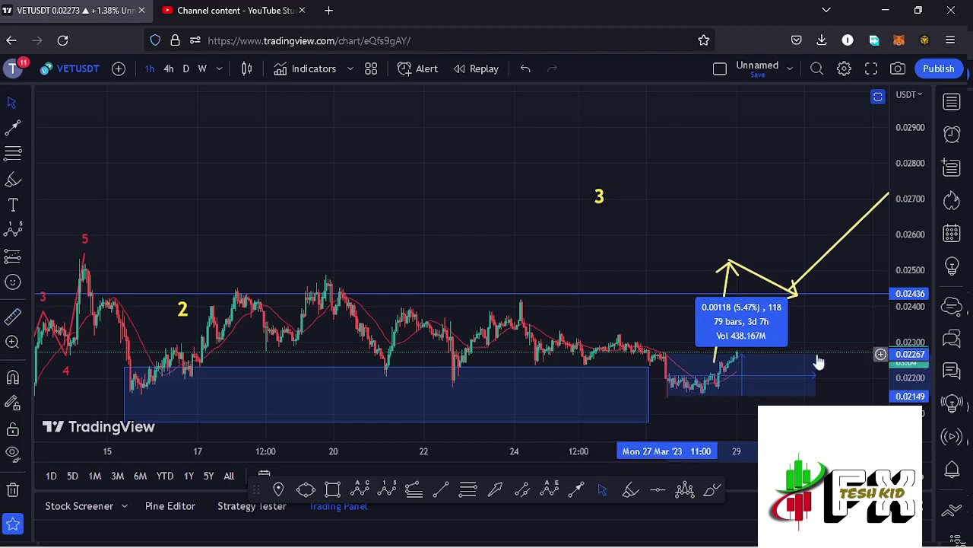
pyautogui.click(831, 322)
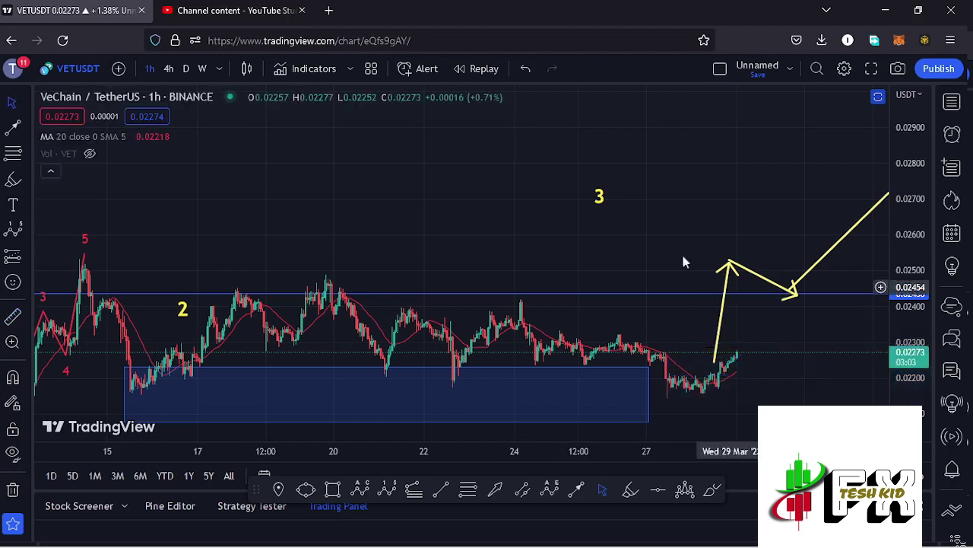
# Pan the 1h chart back to show the earlier wave 1–2 swing
pyautogui.scroll(-1, 610, 282)
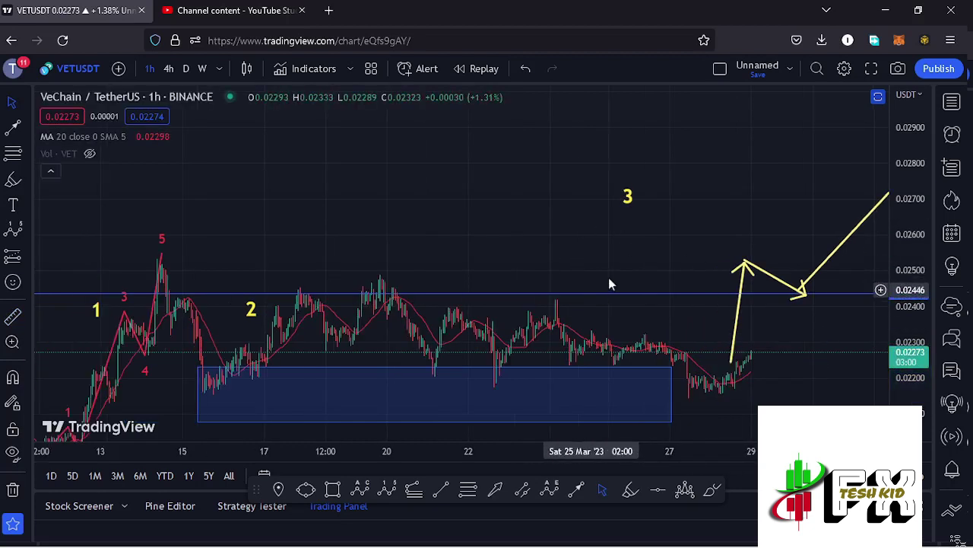
pyautogui.moveTo(611, 269); pyautogui.dragTo(637, 149)
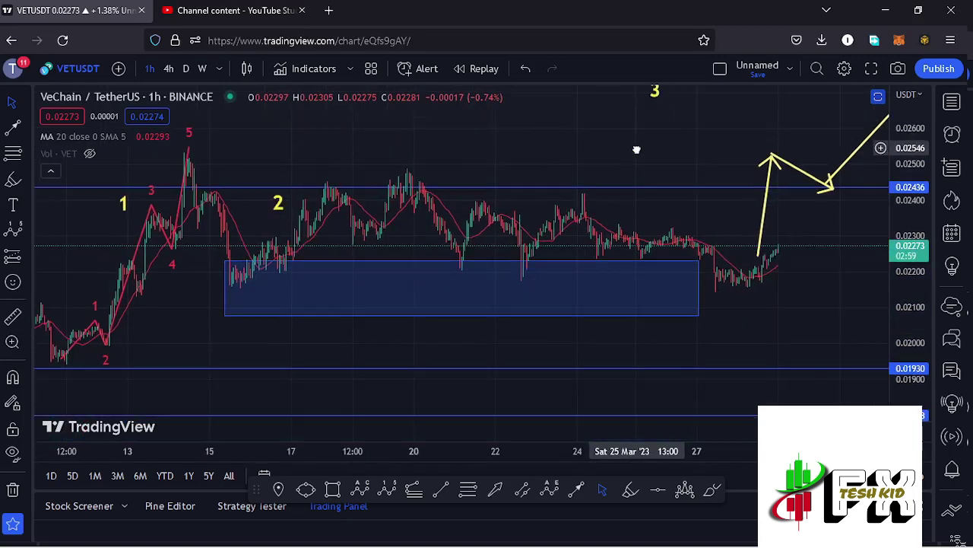
pyautogui.click(587, 293)
pyautogui.scroll(-1, 543, 326)
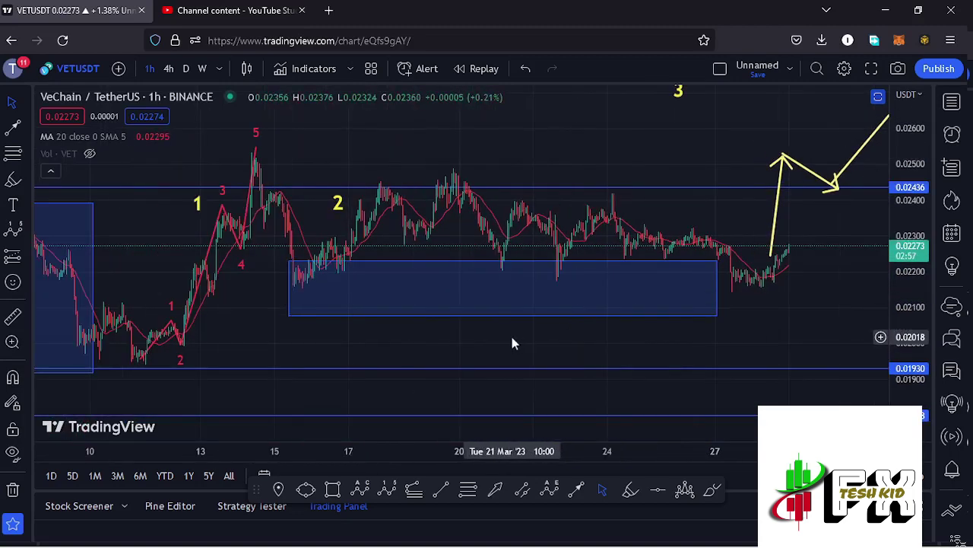
pyautogui.moveTo(515, 342); pyautogui.dragTo(525, 415)
pyautogui.click(416, 491)
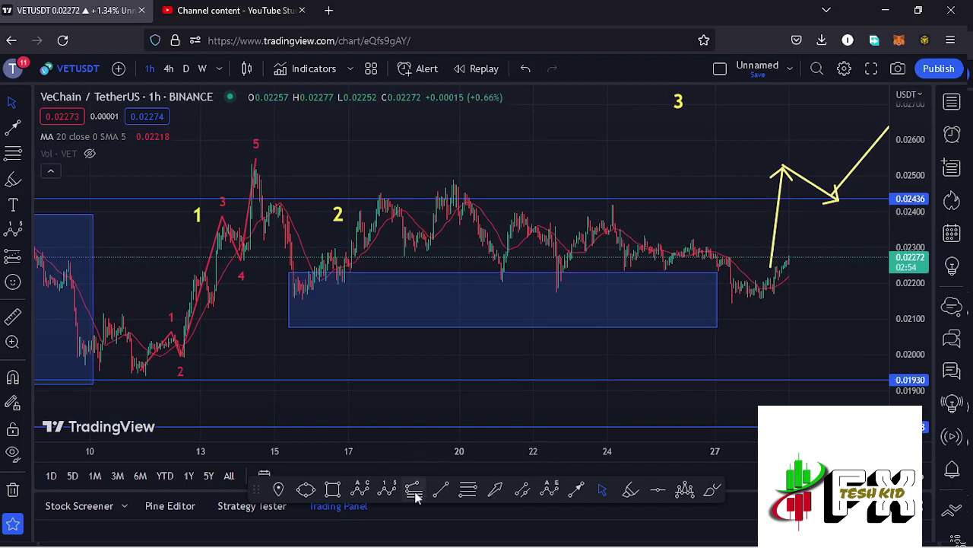
# Draw a trend-based Fib extension from the March 11 low through the wave 5 high to the 0.02142 pullback, revealing levels up to 1.618 at 0.03105
pyautogui.click(143, 370)
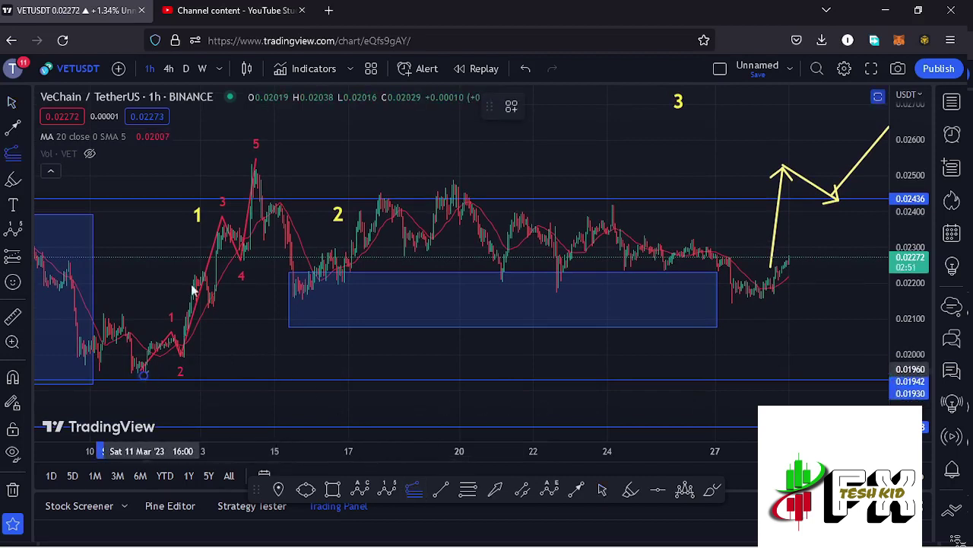
pyautogui.click(252, 162)
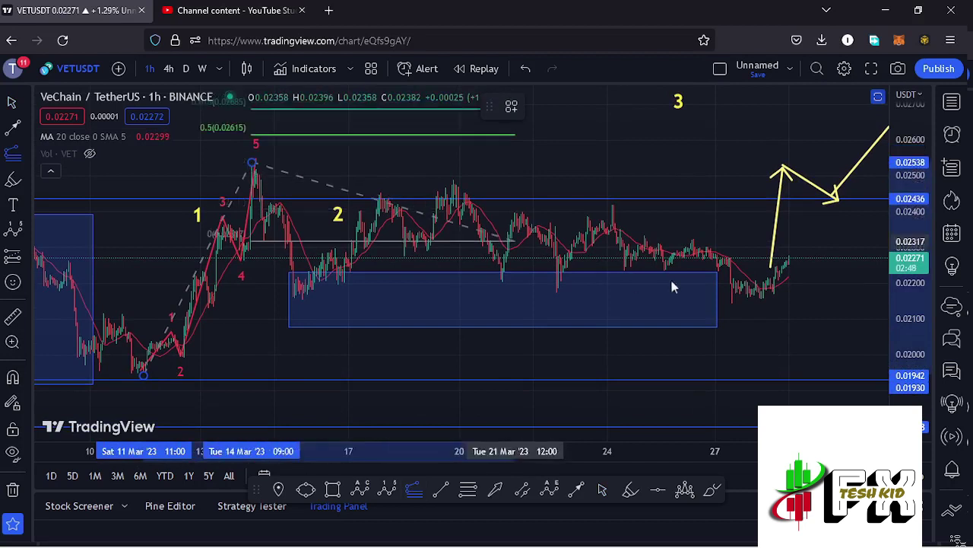
pyautogui.click(842, 303)
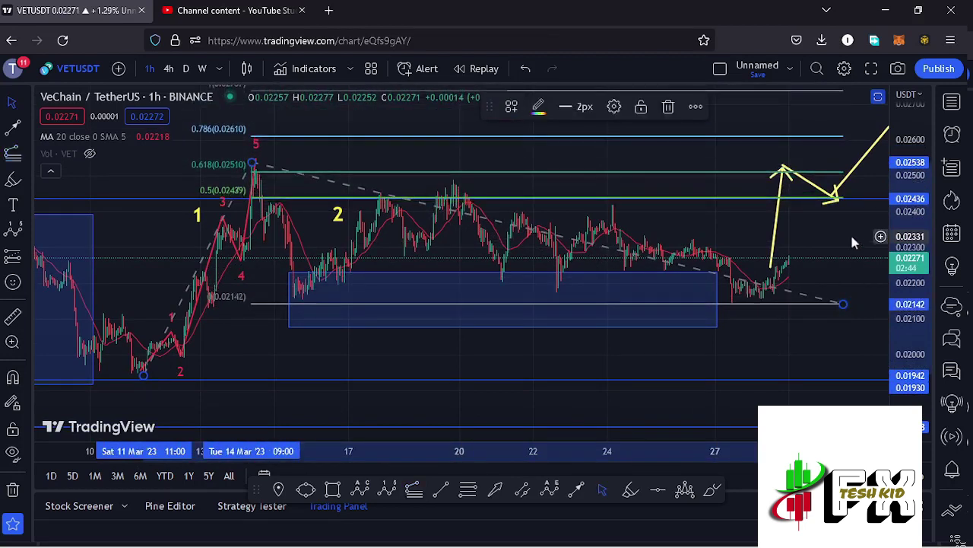
pyautogui.moveTo(823, 298); pyautogui.dragTo(781, 358)
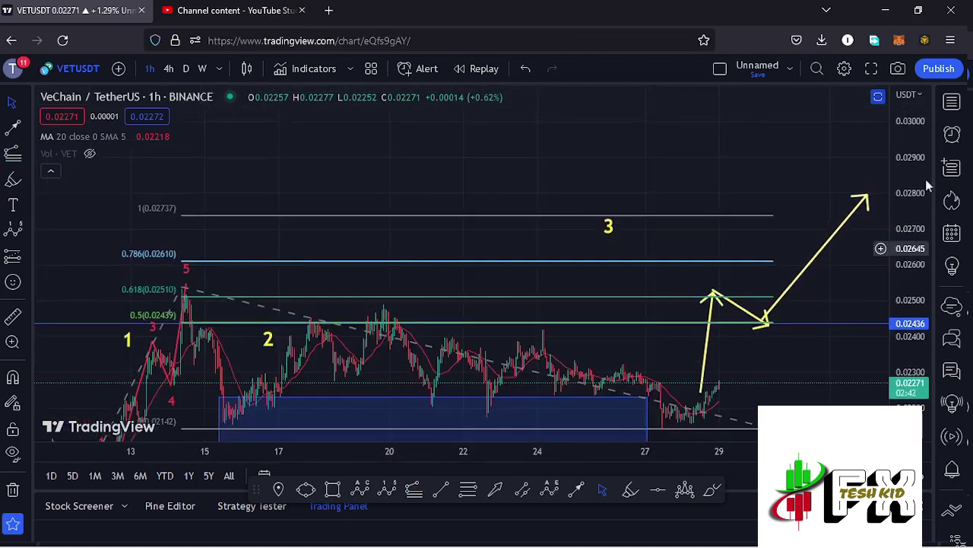
pyautogui.moveTo(925, 179); pyautogui.dragTo(920, 221)
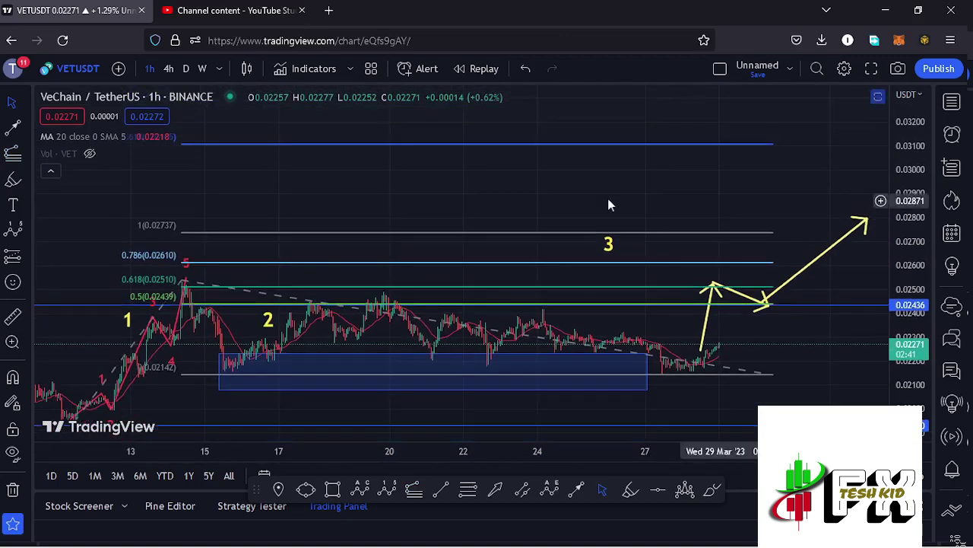
pyautogui.scroll(-2, 609, 200)
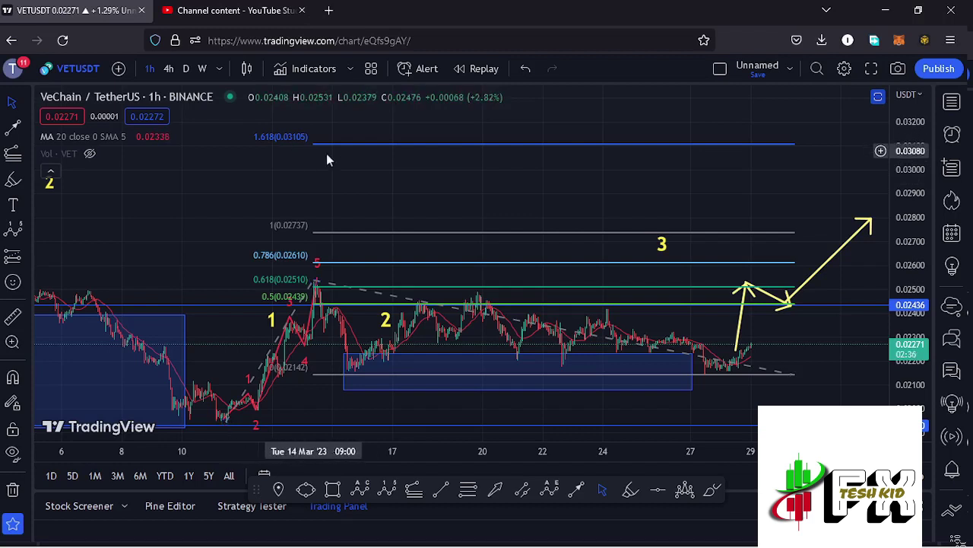
pyautogui.moveTo(644, 203); pyautogui.dragTo(593, 200)
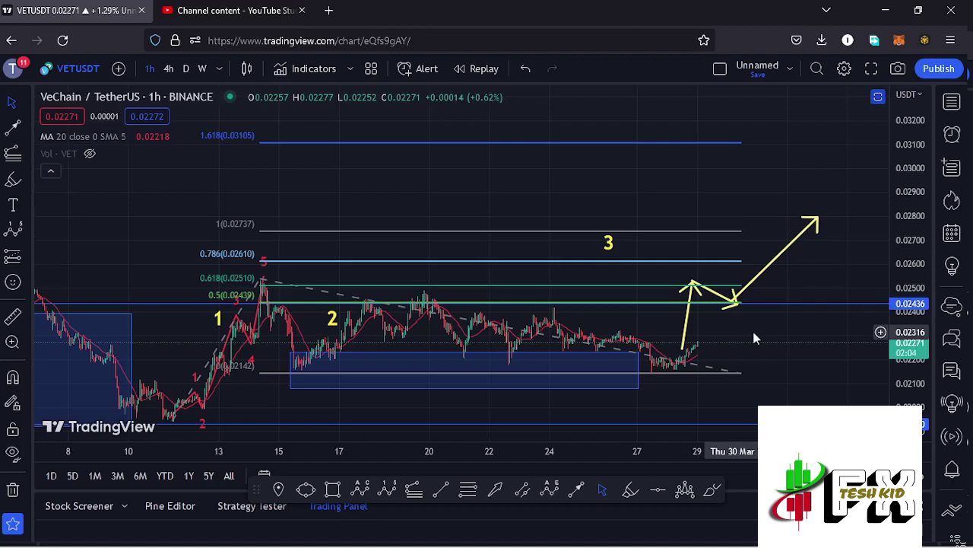
# Delete the Fibonacci extension and shorten the last yellow projection arrow
pyautogui.click(732, 373)
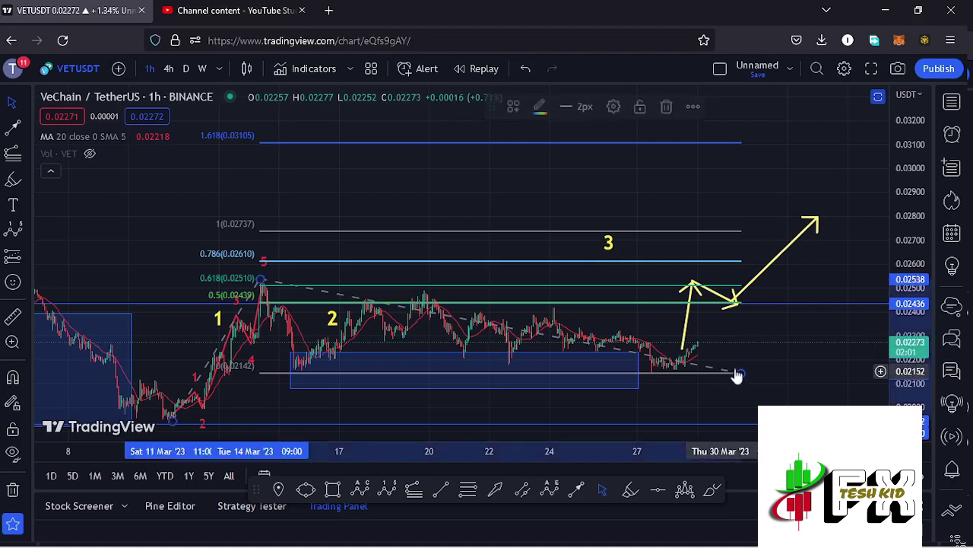
pyautogui.click(669, 106)
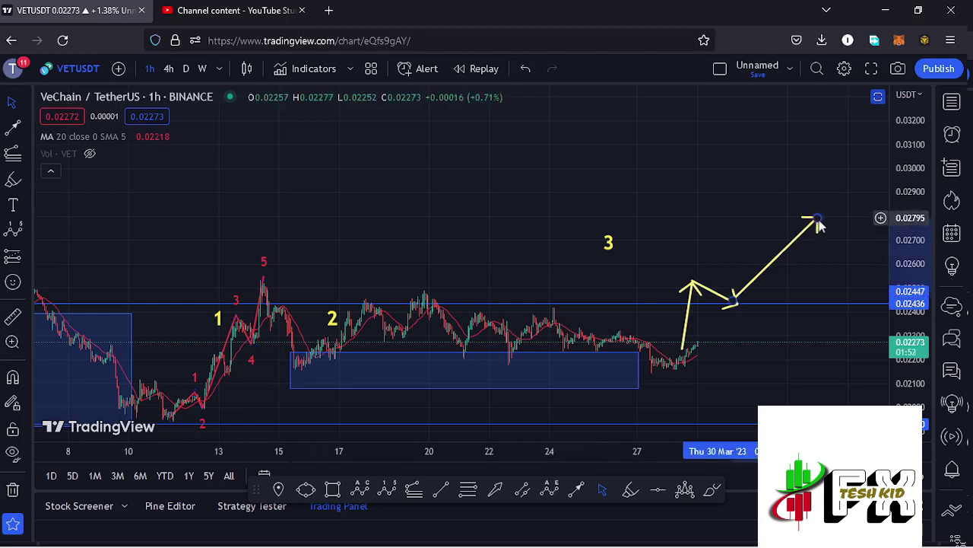
pyautogui.moveTo(818, 223)
pyautogui.mouseDown()
pyautogui.moveTo(765, 235)
pyautogui.moveTo(743, 252)
pyautogui.mouseUp()
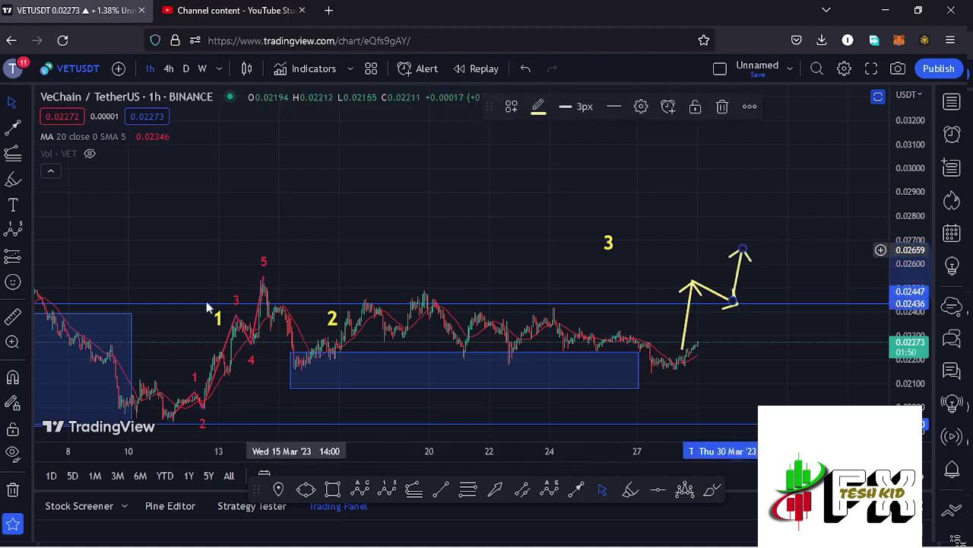
# Nudge the yellow 1 and 3 wave labels, then switch VETUSDT to the 4h timeframe
pyautogui.moveTo(218, 318); pyautogui.dragTo(214, 318)
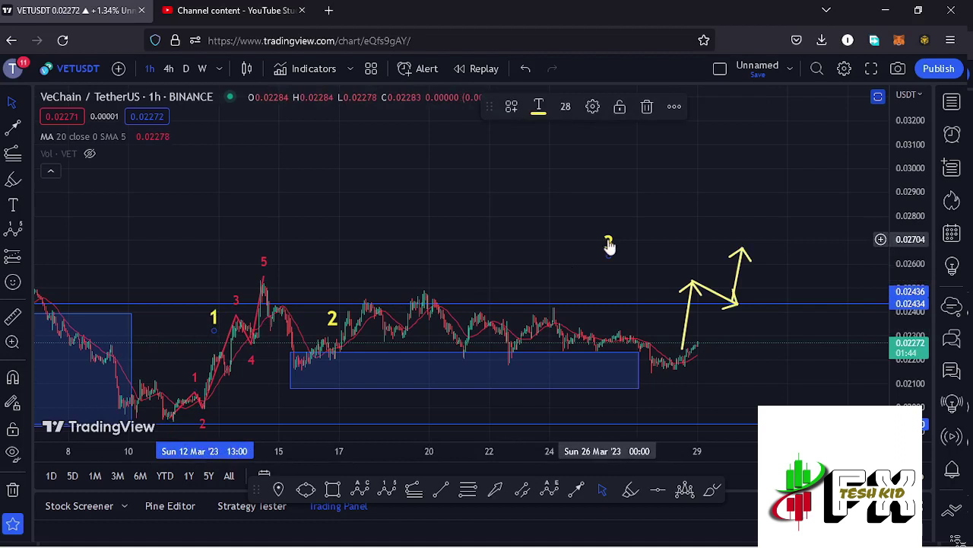
pyautogui.moveTo(610, 240); pyautogui.dragTo(618, 232)
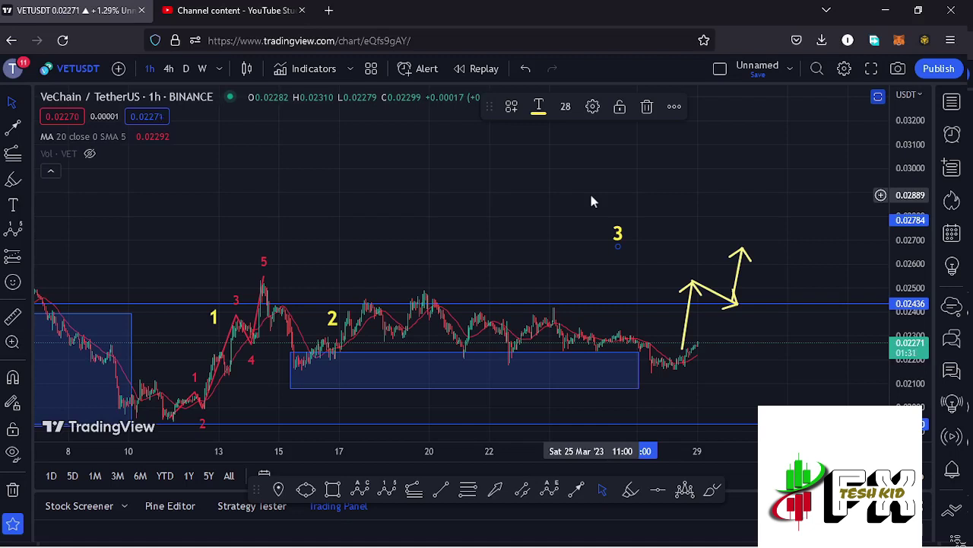
pyautogui.click(167, 70)
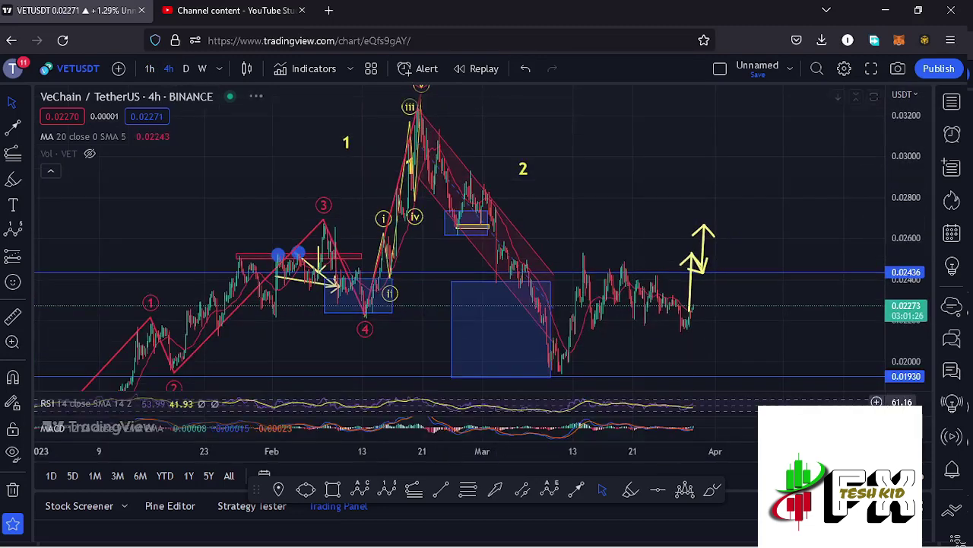
# View the 4h RSI pane maximized and restore it, then maximize the MACD (12, 26, 9) pane to review earlier history
pyautogui.doubleClick(709, 407)
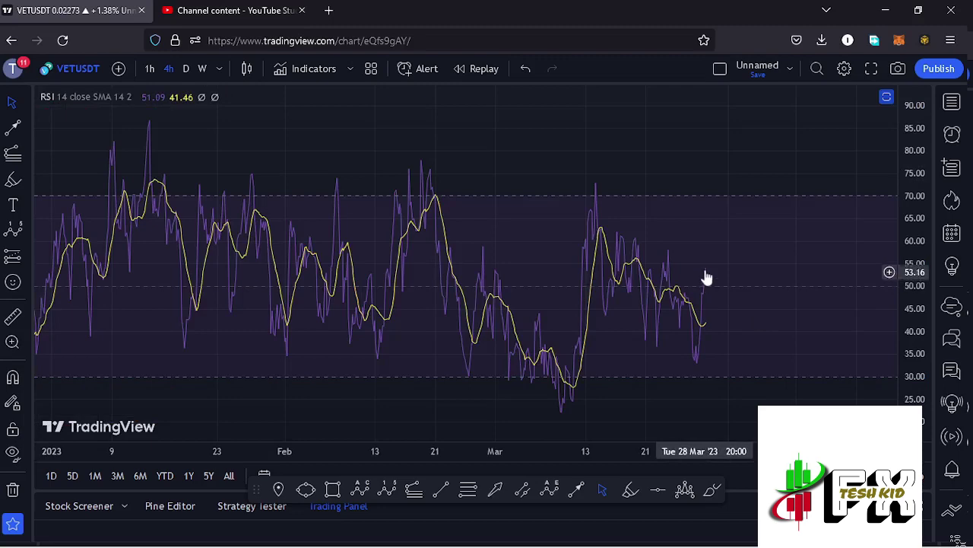
pyautogui.click(887, 98)
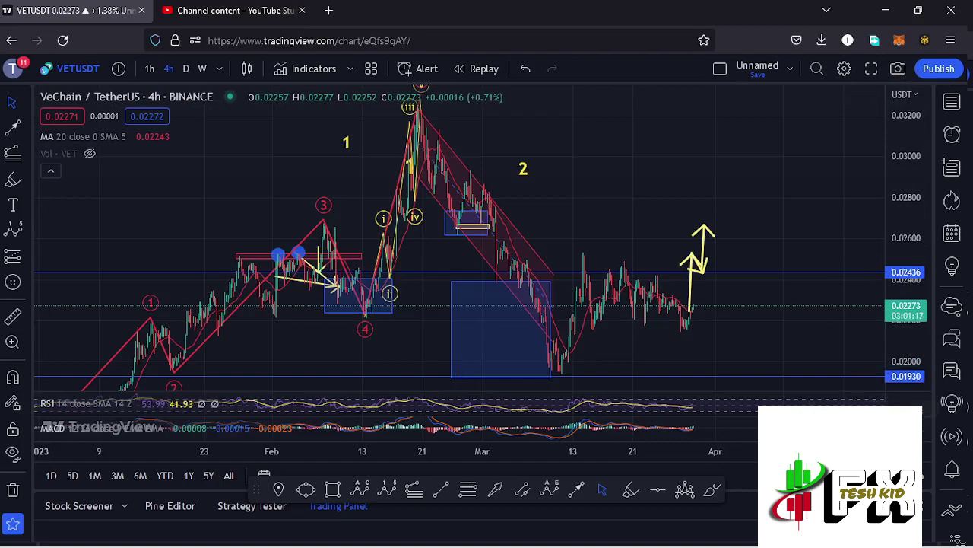
pyautogui.click(874, 417)
pyautogui.scroll(4, 682, 369)
pyautogui.scroll(4, 683, 372)
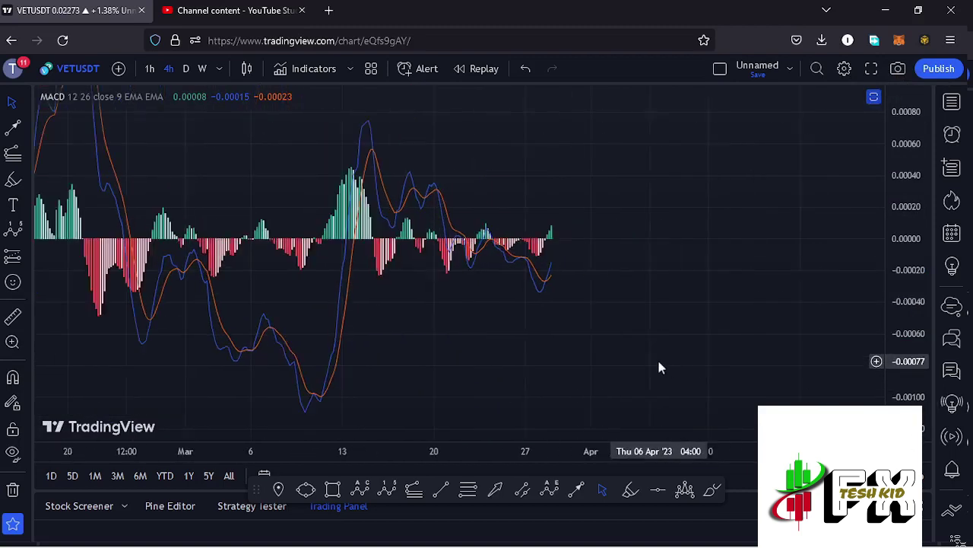
pyautogui.moveTo(467, 343); pyautogui.dragTo(656, 343)
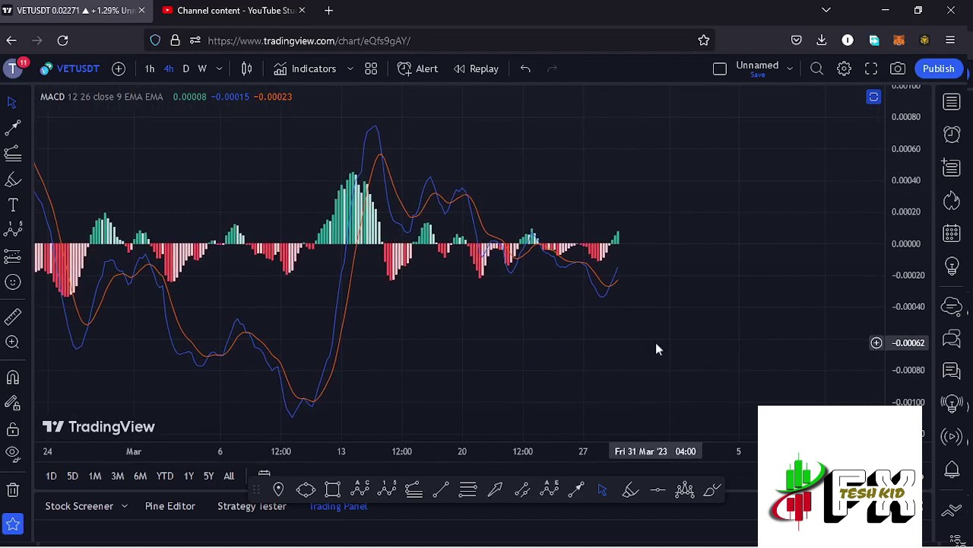